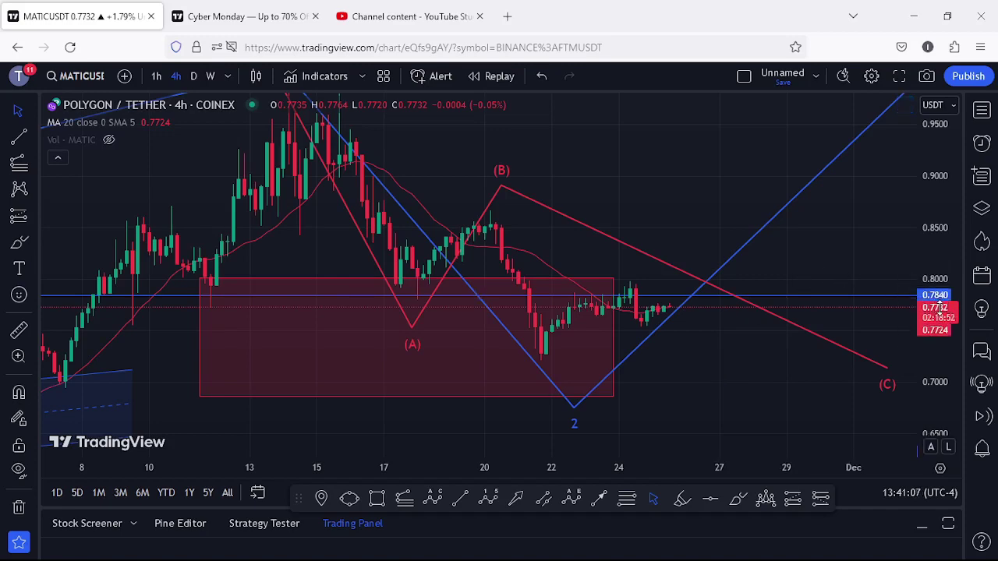
Replace a trial brush circle with a red projection rising to about 0.82, dipping, then toward 0.86
{"action": "left_click_drag", "start_coordinate": [940, 310], "coordinate": [937, 363]}
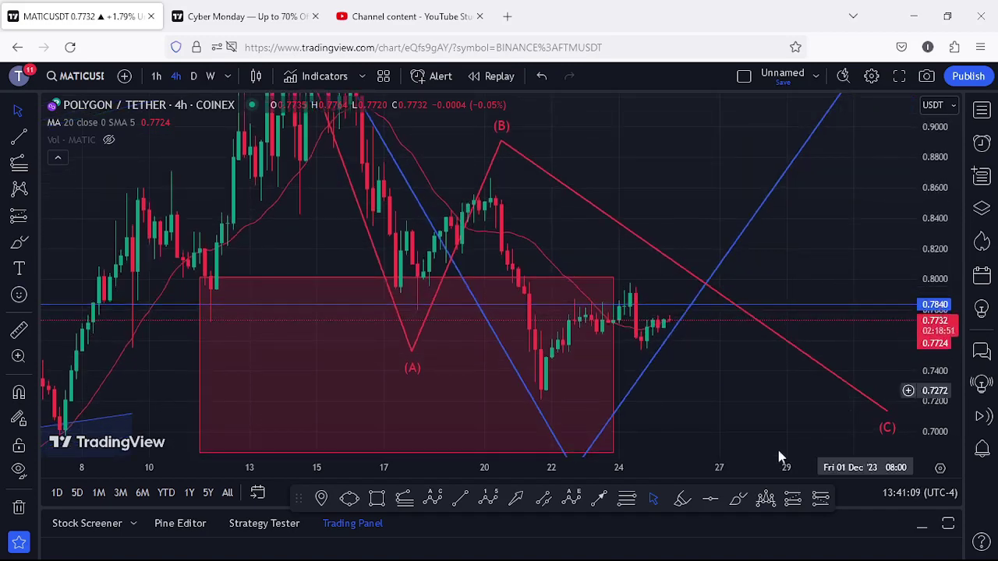
{"action": "left_click", "coordinate": [738, 500]}
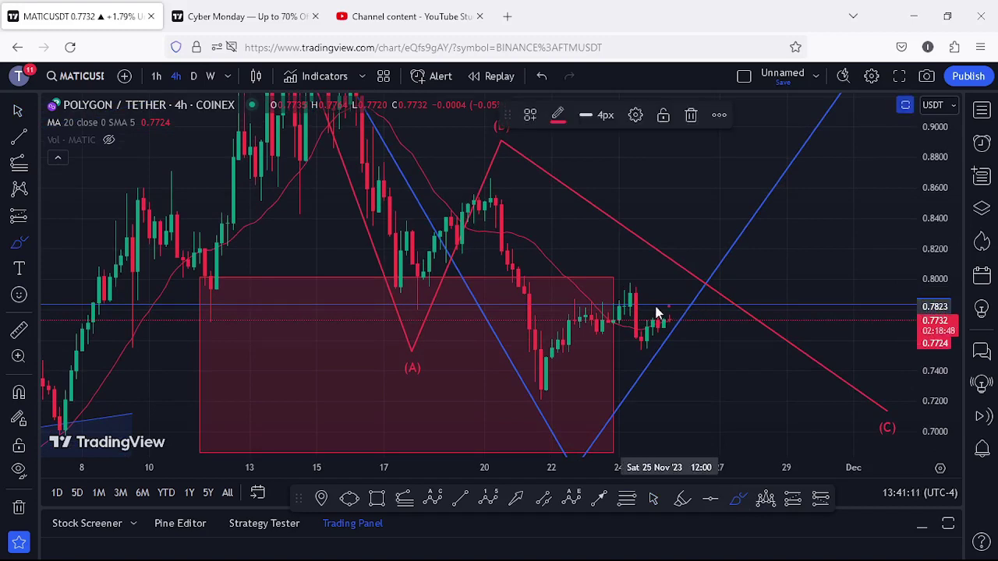
{"action": "mouse_move", "coordinate": [668, 308]}
{"action": "left_mouse_down"}
{"action": "mouse_move", "coordinate": [648, 334]}
{"action": "mouse_move", "coordinate": [659, 348]}
{"action": "mouse_move", "coordinate": [686, 331]}
{"action": "mouse_move", "coordinate": [675, 304]}
{"action": "mouse_move", "coordinate": [692, 255]}
{"action": "mouse_move", "coordinate": [694, 263]}
{"action": "left_mouse_up"}
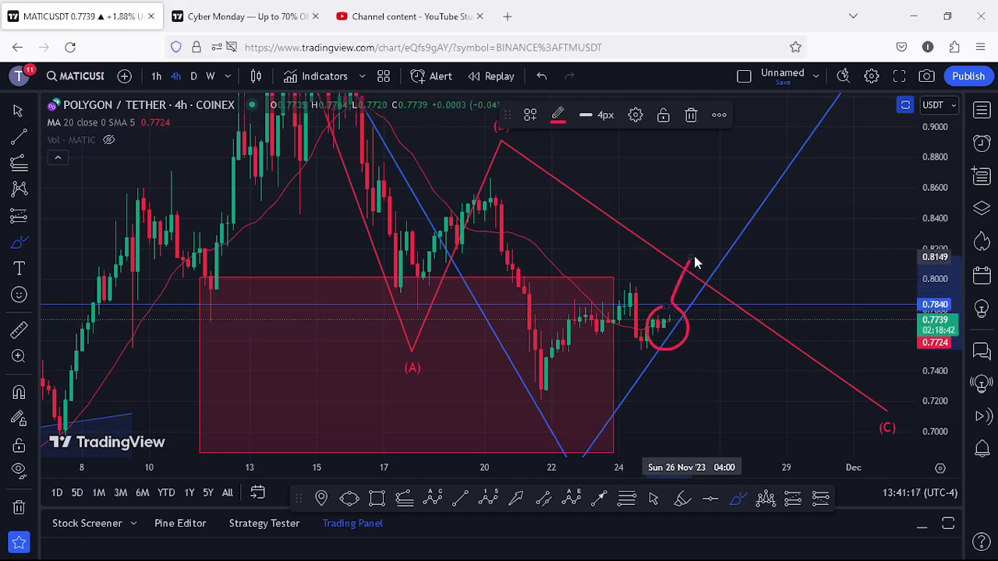
{"action": "left_click", "coordinate": [691, 114]}
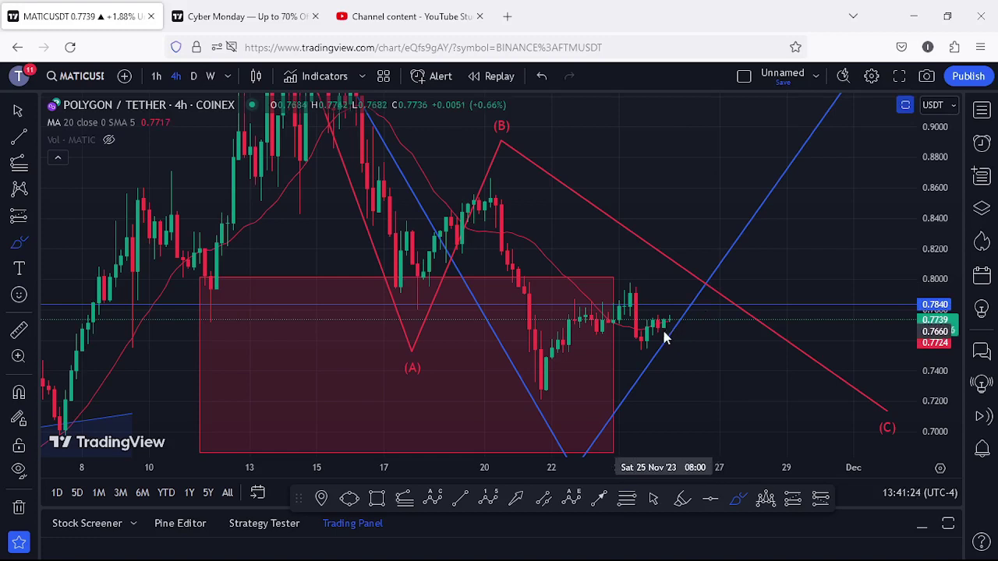
{"action": "mouse_move", "coordinate": [663, 341]}
{"action": "left_mouse_down"}
{"action": "mouse_move", "coordinate": [703, 248]}
{"action": "mouse_move", "coordinate": [754, 310]}
{"action": "left_mouse_up"}
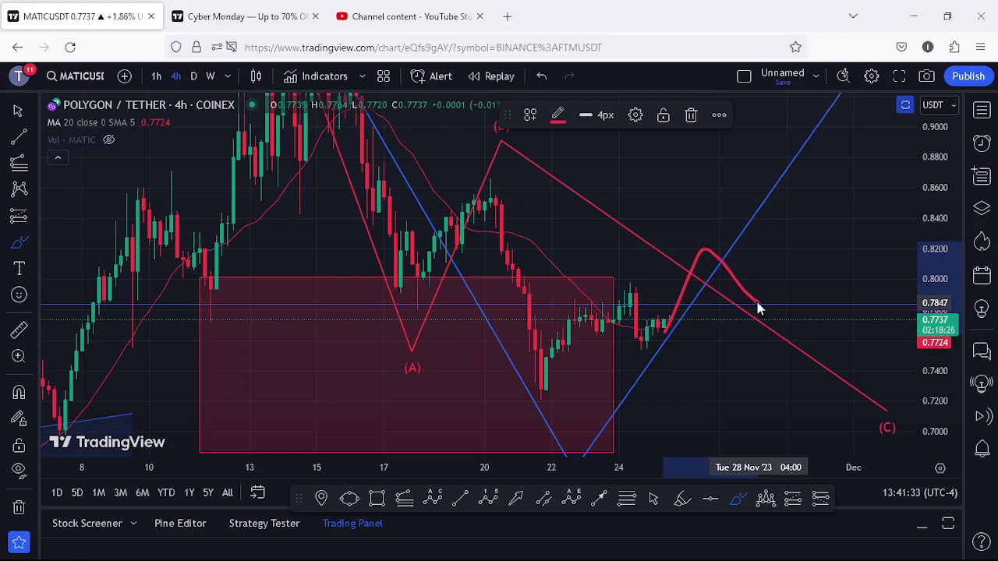
{"action": "left_click_drag", "start_coordinate": [756, 306], "coordinate": [825, 180]}
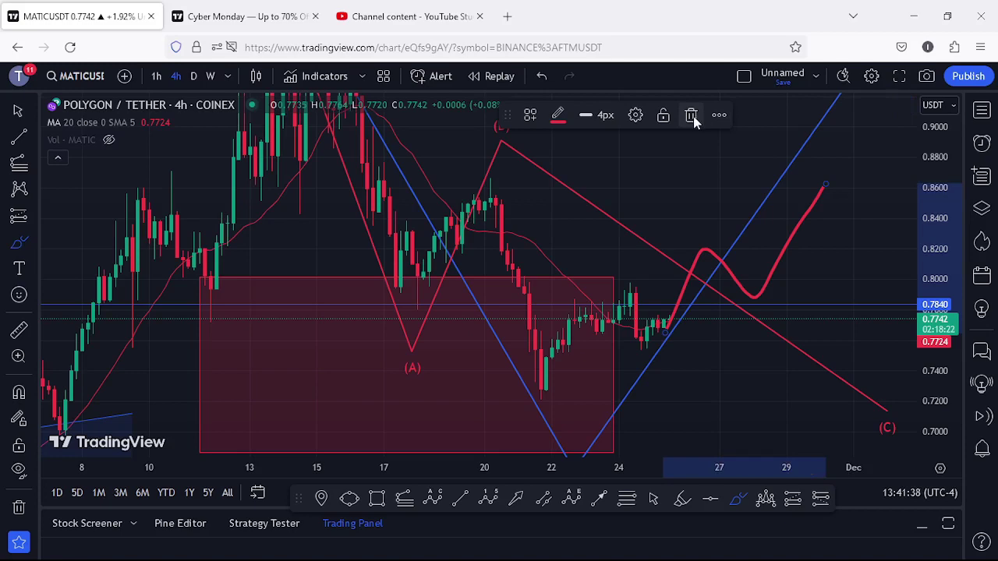
{"action": "scroll", "coordinate": [672, 306], "scroll_direction": "down", "scroll_amount": 8}
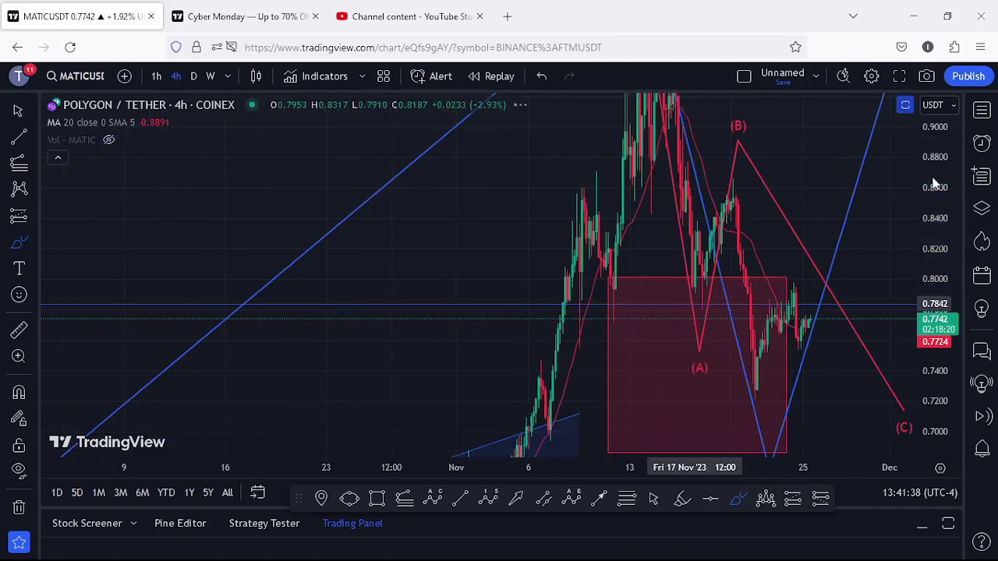
{"action": "scroll", "coordinate": [935, 191], "scroll_direction": "down", "scroll_amount": 5}
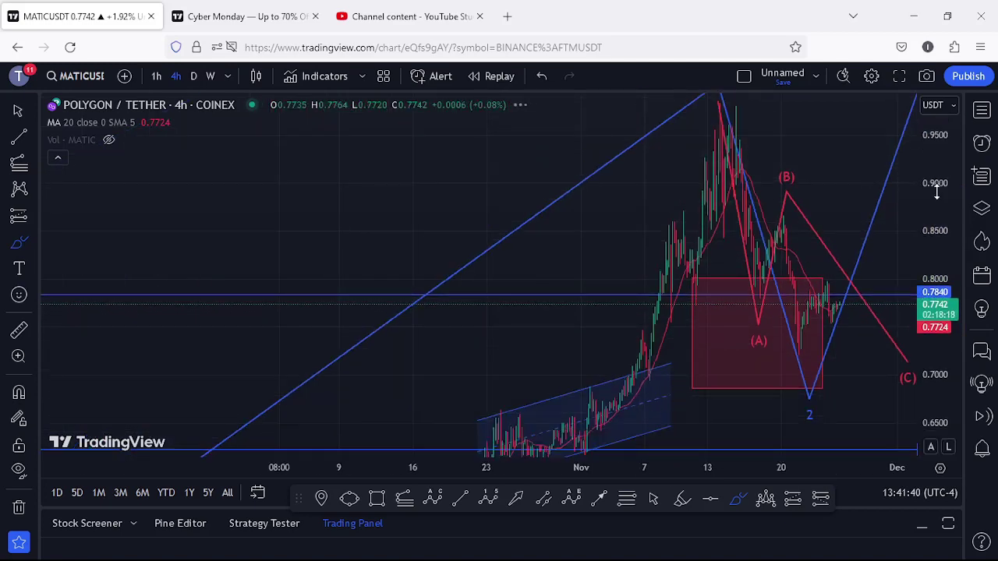
{"action": "scroll", "coordinate": [937, 191], "scroll_direction": "down", "scroll_amount": 5}
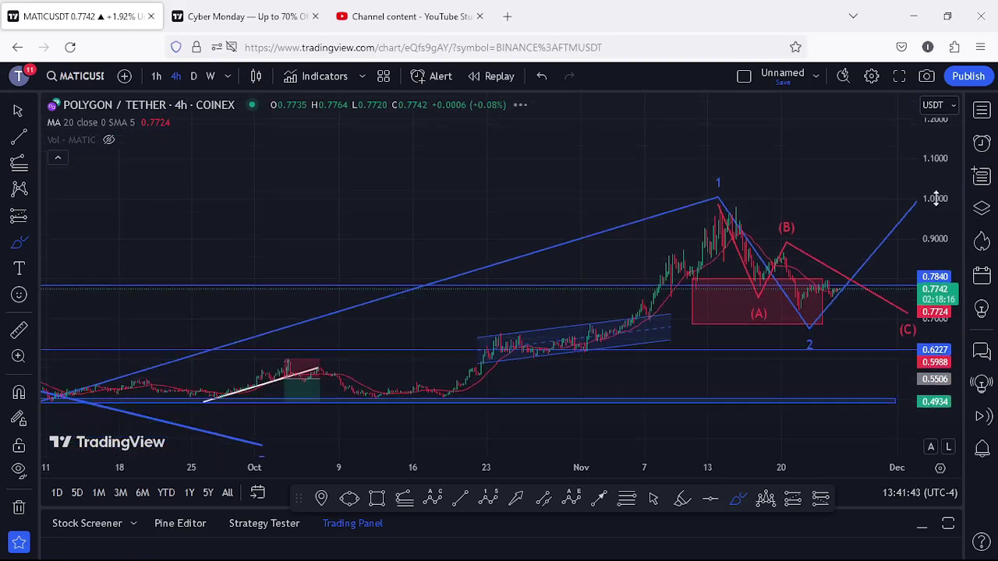
{"action": "scroll", "coordinate": [448, 326], "scroll_direction": "down", "scroll_amount": 2}
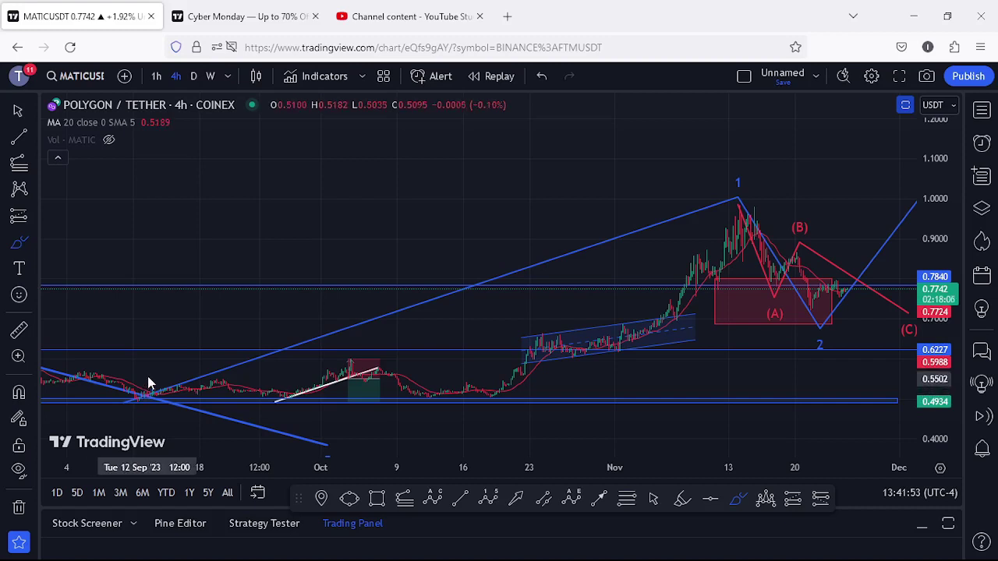
{"action": "mouse_move", "coordinate": [145, 377]}
{"action": "left_mouse_down"}
{"action": "mouse_move", "coordinate": [116, 405]}
{"action": "mouse_move", "coordinate": [138, 411]}
{"action": "mouse_move", "coordinate": [158, 395]}
{"action": "mouse_move", "coordinate": [151, 373]}
{"action": "mouse_move", "coordinate": [339, 368]}
{"action": "mouse_move", "coordinate": [380, 382]}
{"action": "mouse_move", "coordinate": [412, 373]}
{"action": "mouse_move", "coordinate": [477, 397]}
{"action": "mouse_move", "coordinate": [565, 337]}
{"action": "mouse_move", "coordinate": [608, 349]}
{"action": "mouse_move", "coordinate": [655, 323]}
{"action": "mouse_move", "coordinate": [740, 216]}
{"action": "left_mouse_up"}
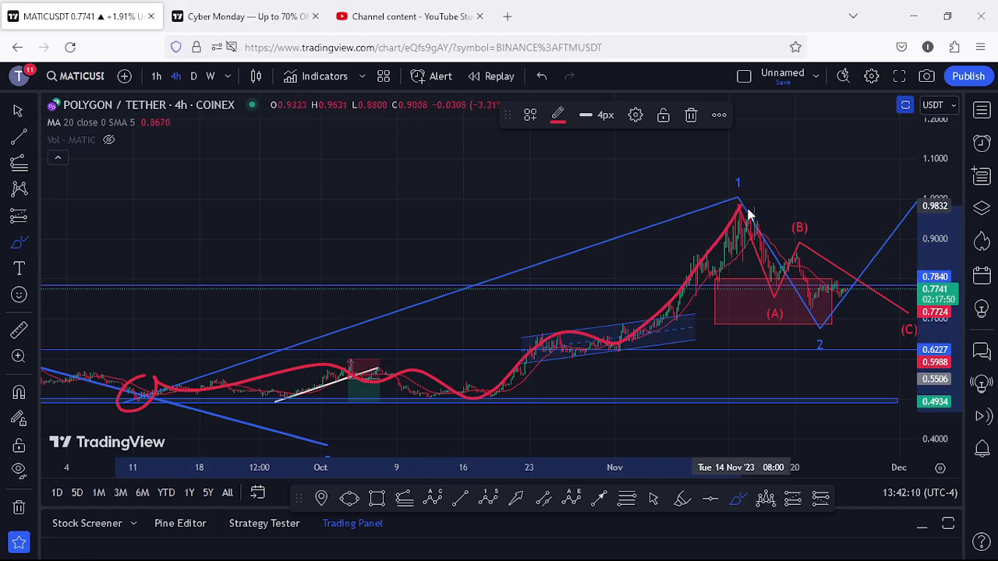
{"action": "mouse_move", "coordinate": [760, 209]}
{"action": "left_mouse_down"}
{"action": "mouse_move", "coordinate": [762, 164]}
{"action": "mouse_move", "coordinate": [731, 151]}
{"action": "mouse_move", "coordinate": [714, 190]}
{"action": "mouse_move", "coordinate": [734, 212]}
{"action": "left_mouse_up"}
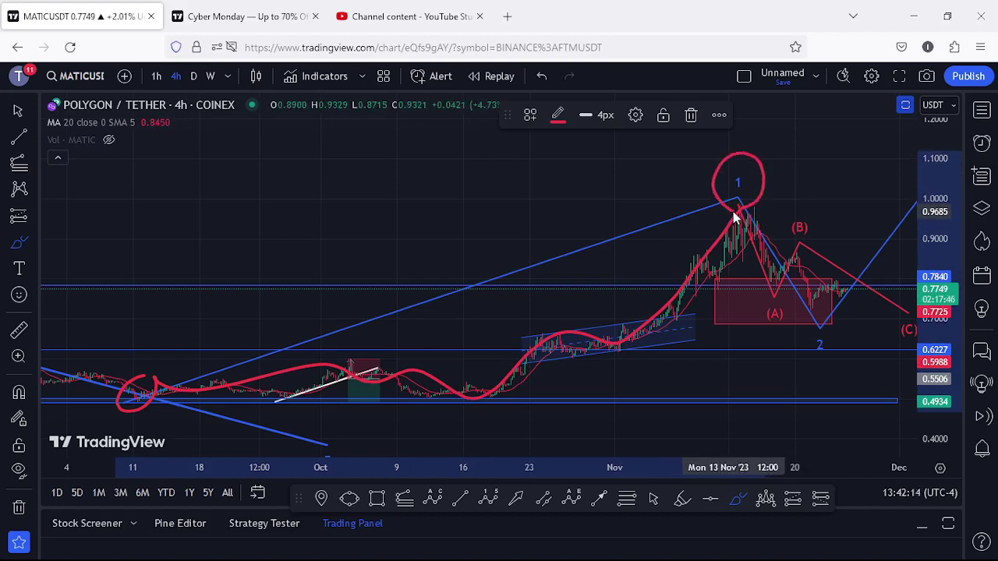
{"action": "left_click", "coordinate": [691, 115]}
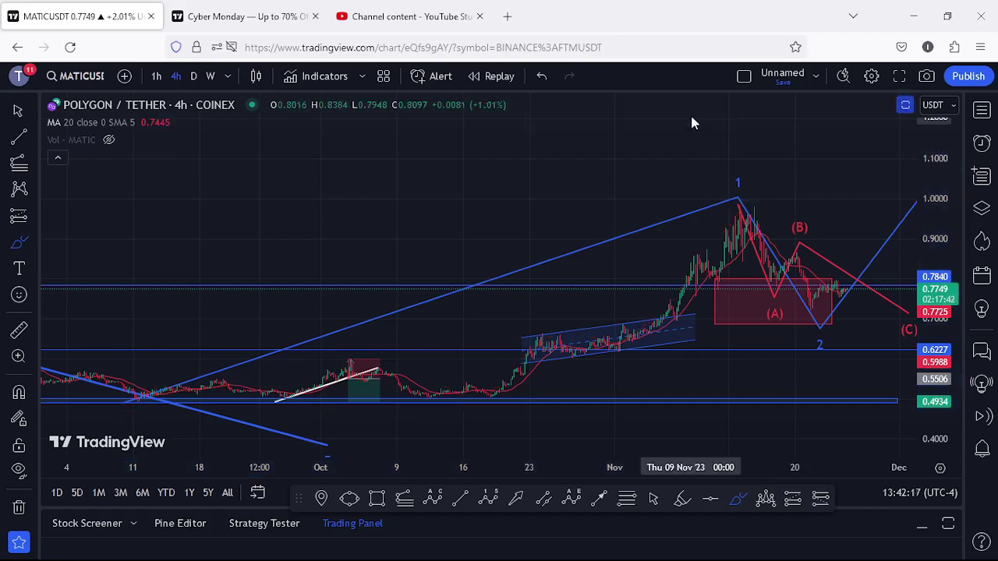
{"action": "mouse_move", "coordinate": [833, 304]}
{"action": "left_mouse_down"}
{"action": "mouse_move", "coordinate": [817, 299]}
{"action": "mouse_move", "coordinate": [797, 316]}
{"action": "mouse_move", "coordinate": [805, 349]}
{"action": "mouse_move", "coordinate": [840, 337]}
{"action": "mouse_move", "coordinate": [843, 307]}
{"action": "mouse_move", "coordinate": [828, 298]}
{"action": "left_mouse_up"}
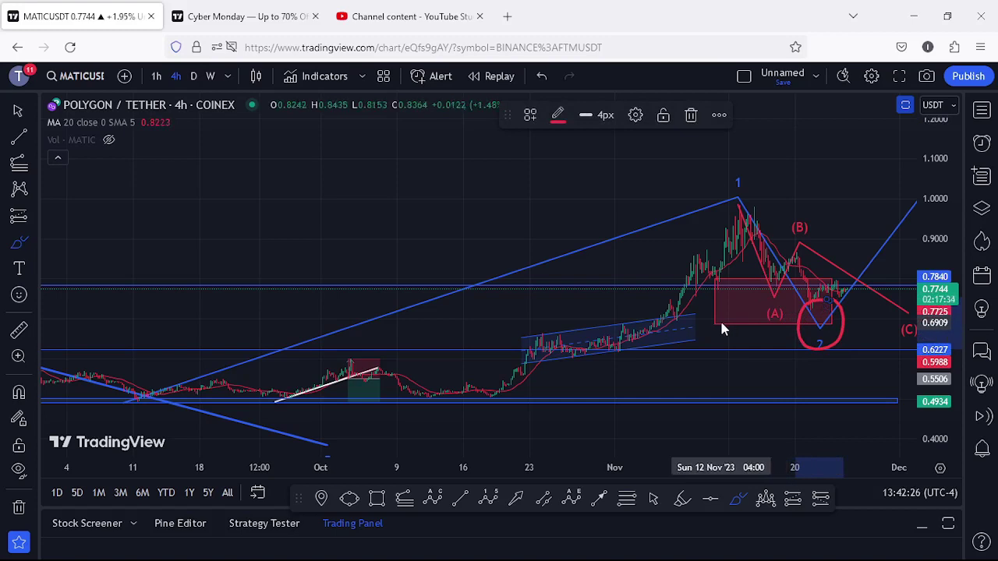
{"action": "mouse_move", "coordinate": [716, 321]}
{"action": "left_mouse_down"}
{"action": "mouse_move", "coordinate": [767, 284]}
{"action": "mouse_move", "coordinate": [808, 328]}
{"action": "mouse_move", "coordinate": [814, 322]}
{"action": "left_mouse_up"}
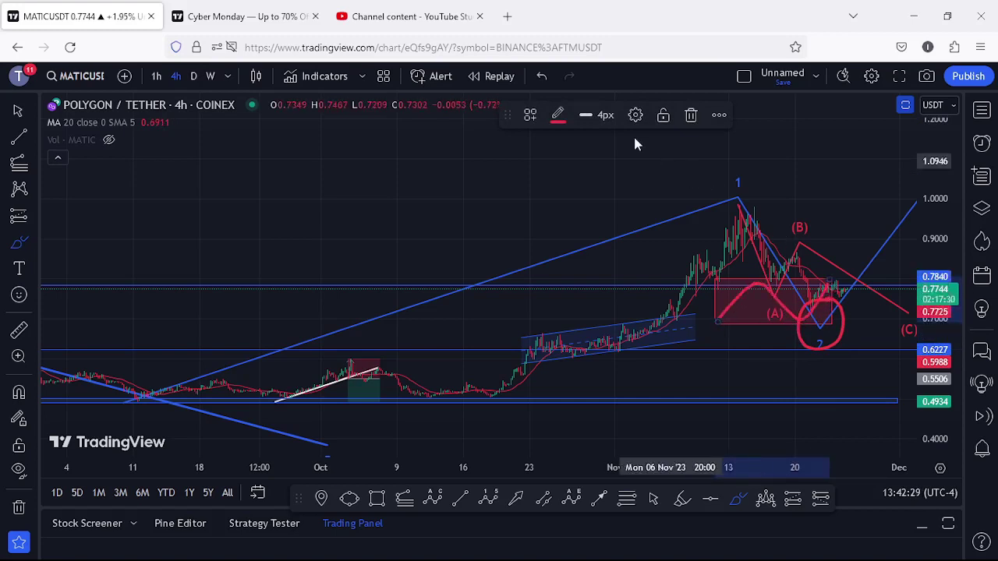
{"action": "left_click", "coordinate": [541, 77]}
{"action": "left_click", "coordinate": [542, 77]}
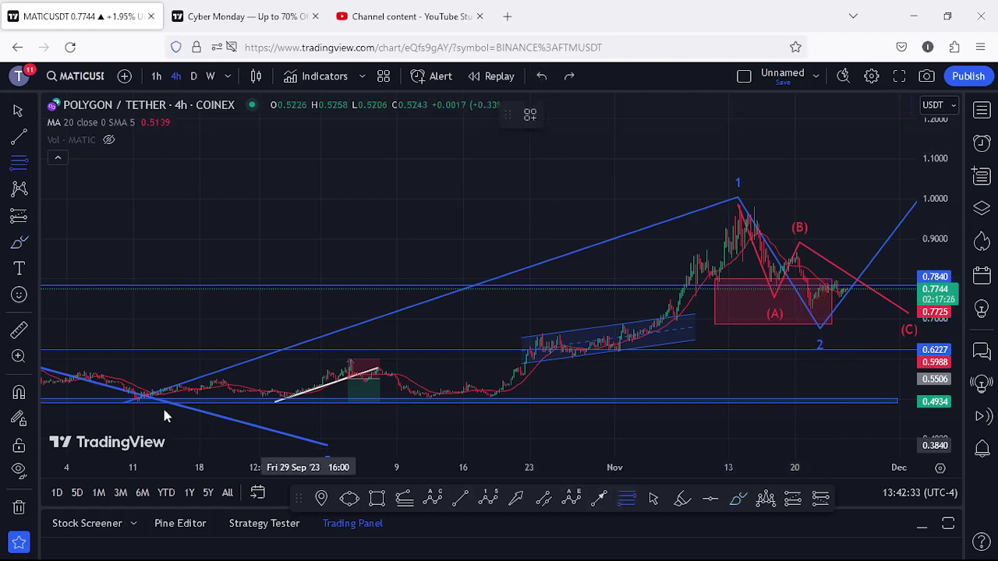
Draw a Fib retracement from the 0.4936 September low to the 0.9868 wave 1 high
{"action": "left_click", "coordinate": [142, 400]}
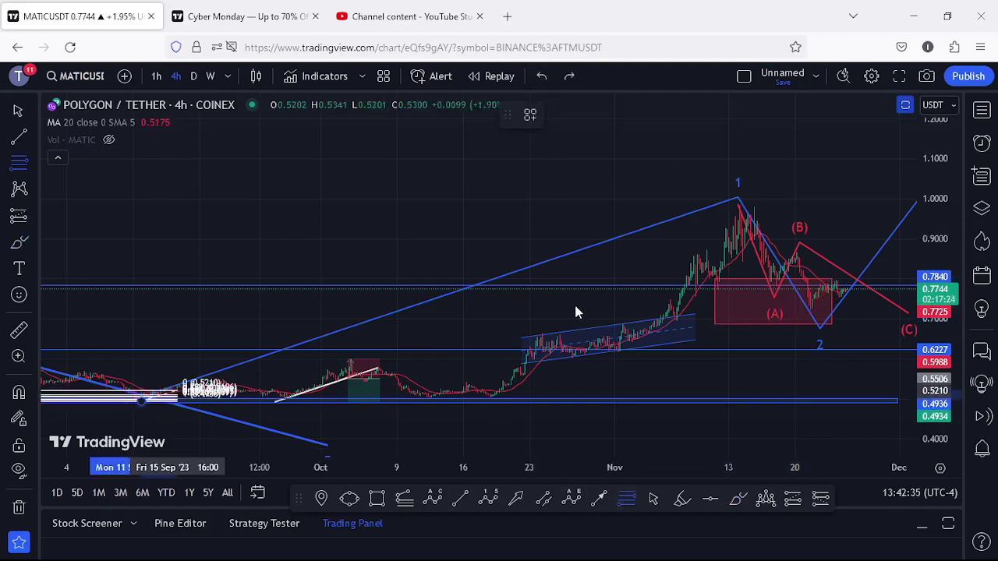
{"action": "left_click", "coordinate": [840, 205]}
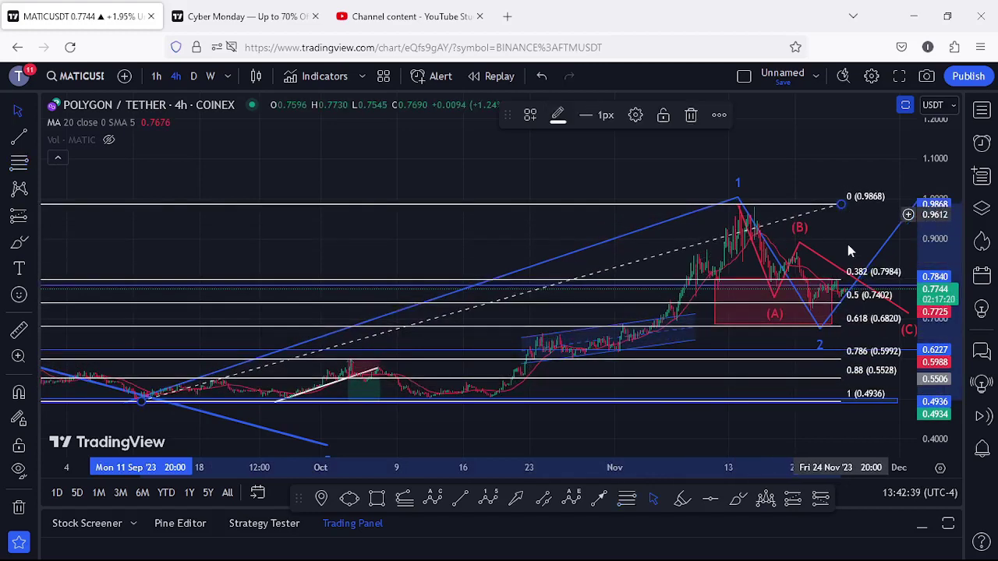
{"action": "scroll", "coordinate": [827, 242], "scroll_direction": "right", "scroll_amount": 5}
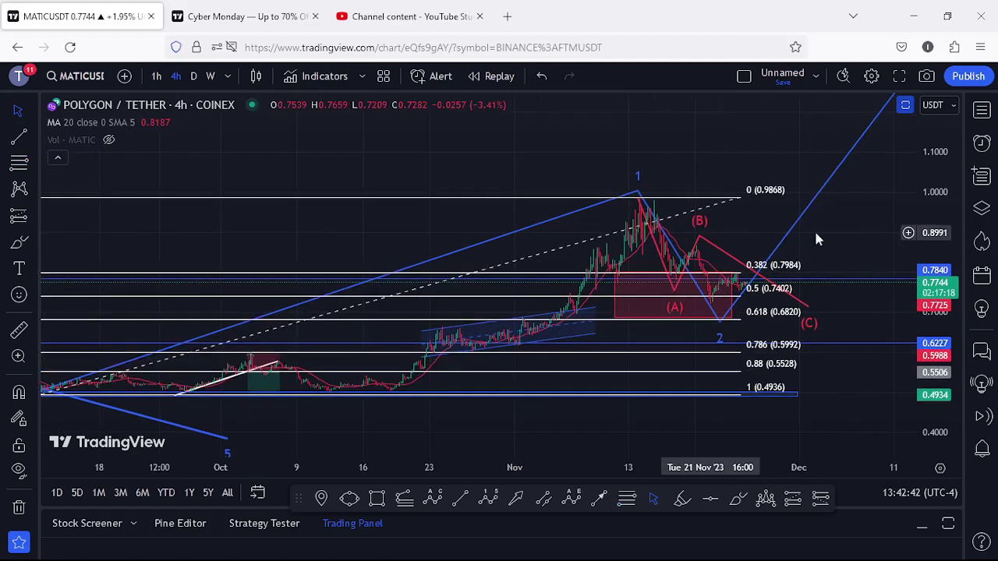
{"action": "scroll", "coordinate": [937, 300], "scroll_direction": "up", "scroll_amount": 5}
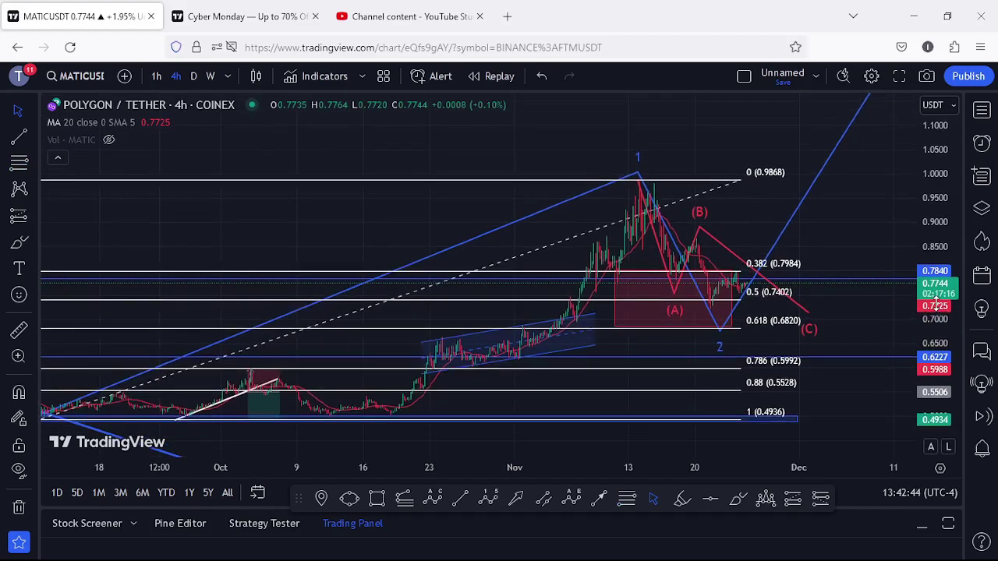
{"action": "scroll", "coordinate": [936, 302], "scroll_direction": "up", "scroll_amount": 4}
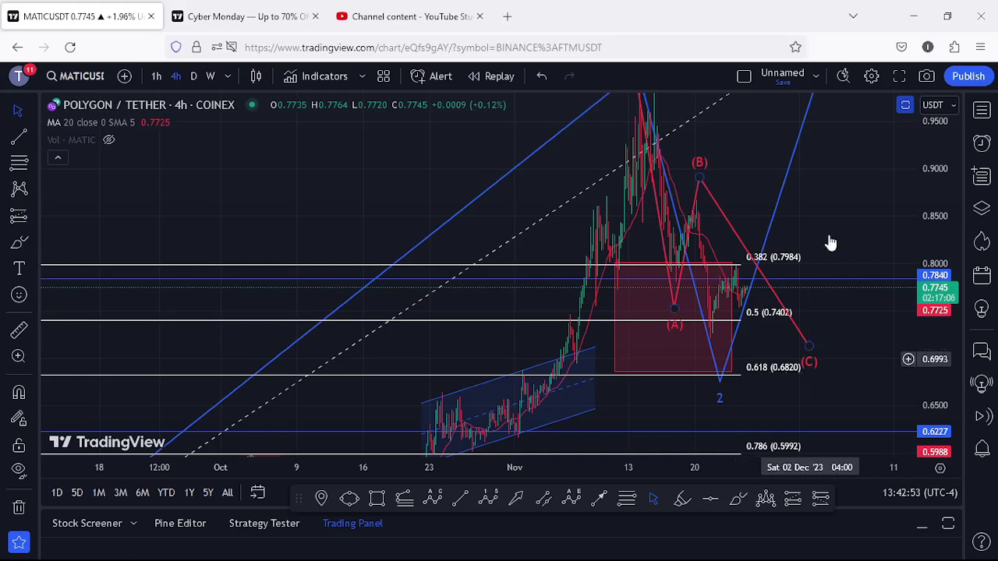
{"action": "left_click_drag", "start_coordinate": [870, 177], "coordinate": [832, 250]}
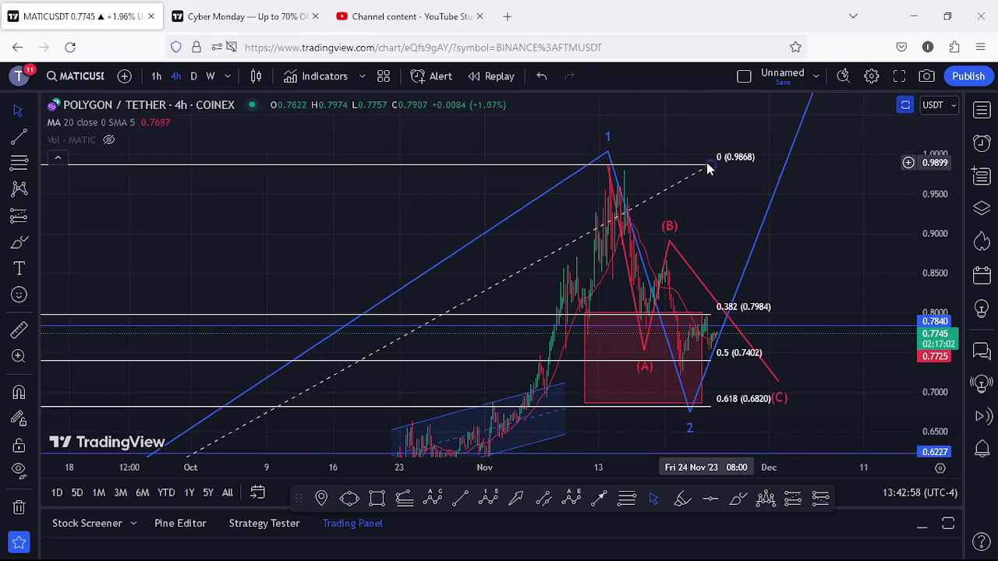
Delete the old Fibonacci retracement and recentre the chart on the latest candles
{"action": "left_click", "coordinate": [706, 162]}
{"action": "left_click", "coordinate": [691, 115]}
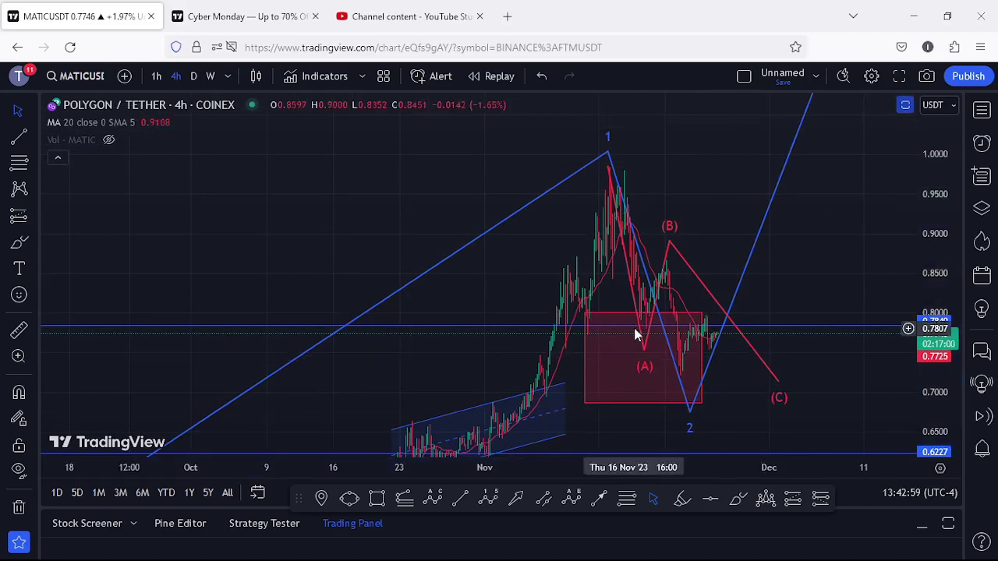
{"action": "scroll", "coordinate": [634, 331], "scroll_direction": "up", "scroll_amount": 5}
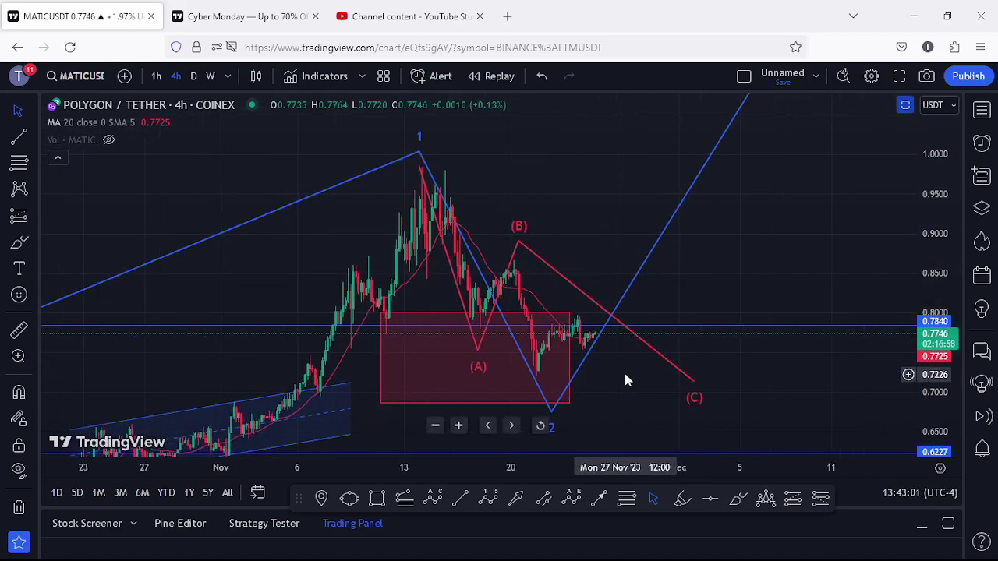
{"action": "left_click_drag", "start_coordinate": [628, 375], "coordinate": [744, 362]}
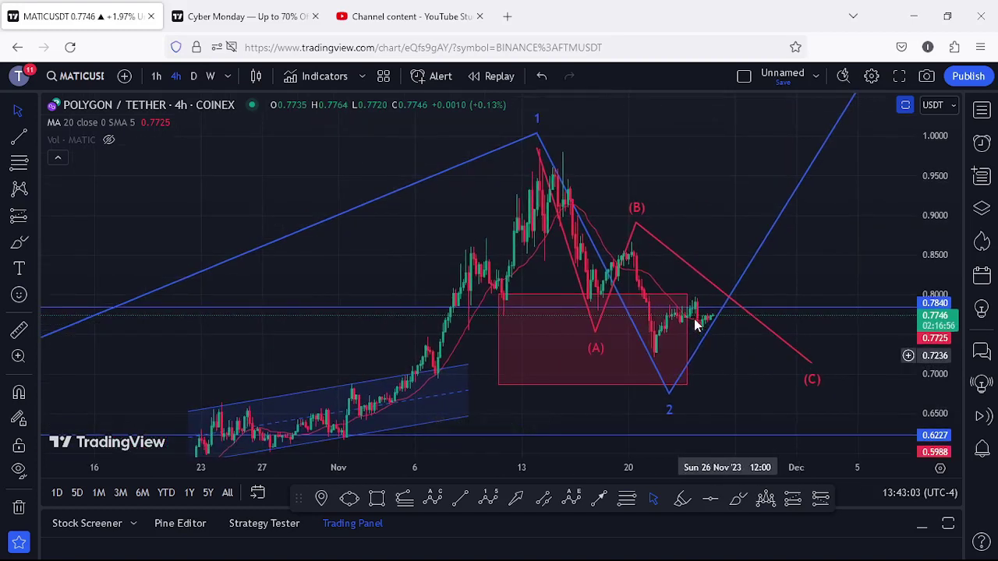
{"action": "left_click", "coordinate": [660, 327]}
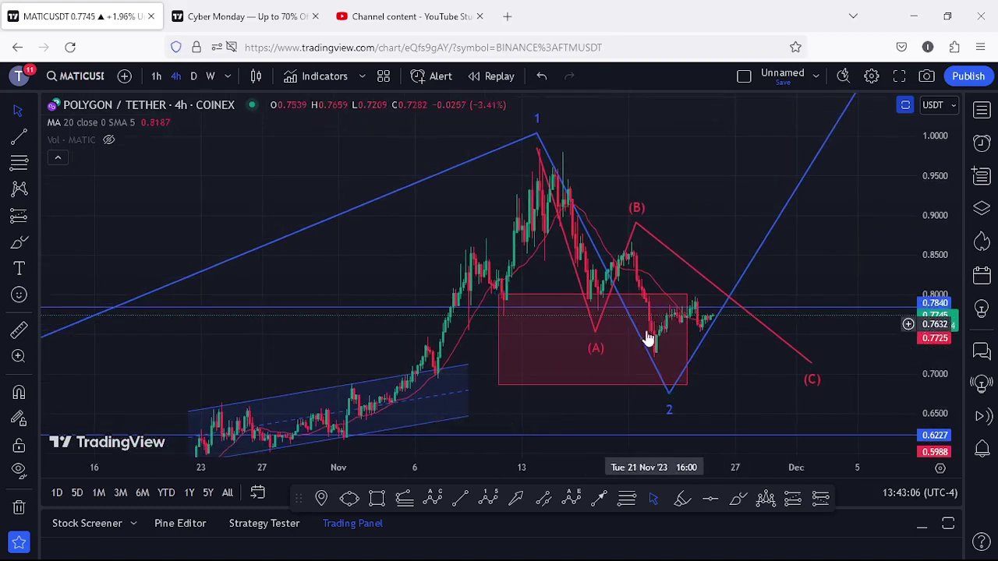
{"action": "left_click", "coordinate": [646, 348]}
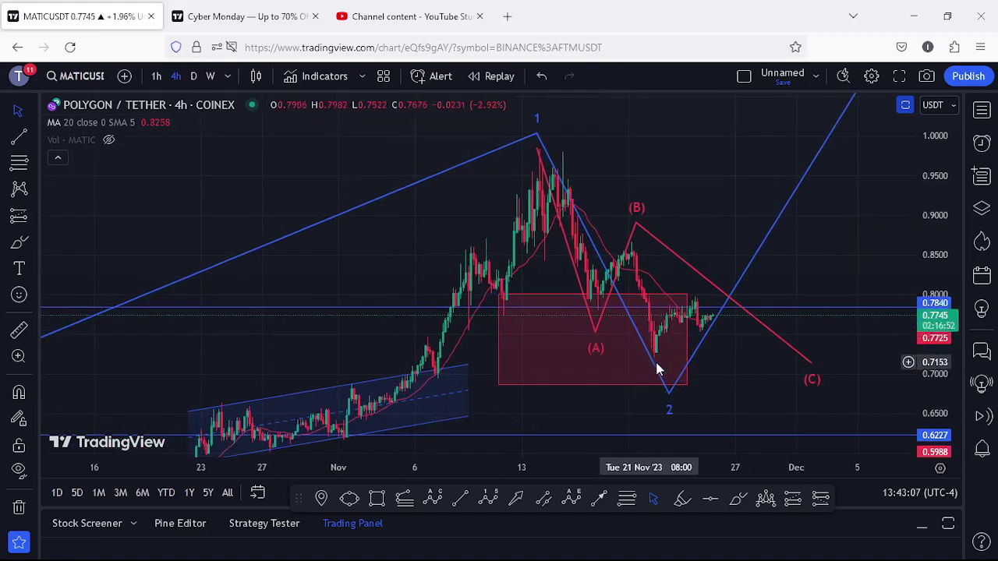
{"action": "left_click", "coordinate": [723, 277]}
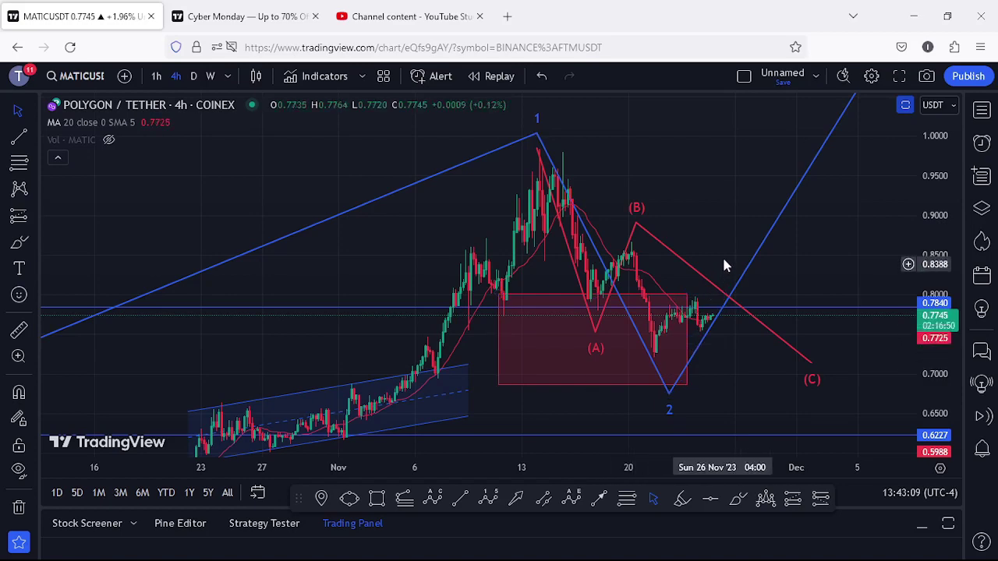
Zoom out to show the count from earlier waves 4 and 5 through projected waves 3 and 4
{"action": "left_click_drag", "start_coordinate": [724, 204], "coordinate": [590, 317]}
{"action": "left_click_drag", "start_coordinate": [939, 181], "coordinate": [383, 366]}
{"action": "scroll", "coordinate": [707, 216], "scroll_direction": "down", "scroll_amount": 1}
{"action": "left_click_drag", "start_coordinate": [939, 183], "coordinate": [940, 221]}
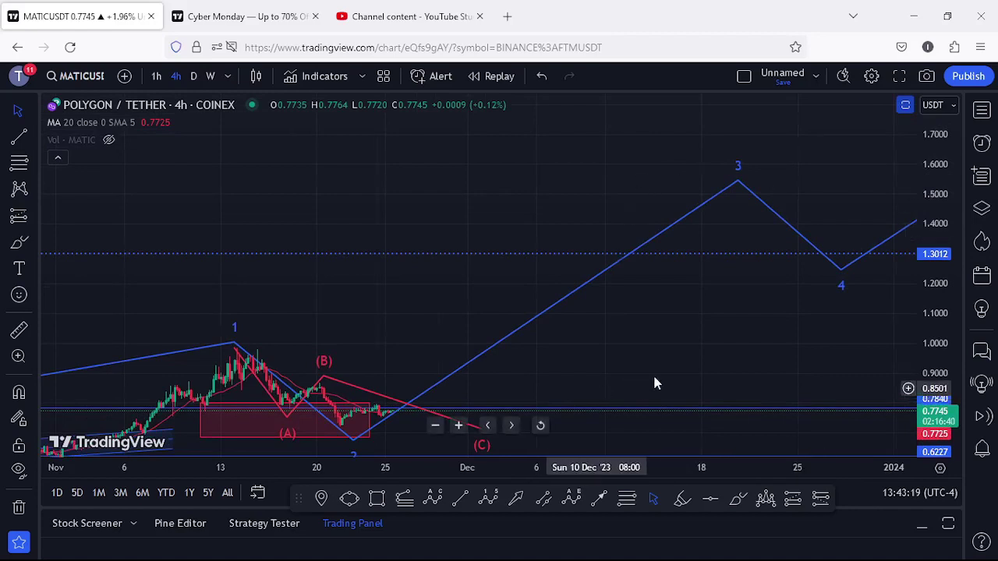
{"action": "scroll", "coordinate": [655, 382], "scroll_direction": "down", "scroll_amount": 4}
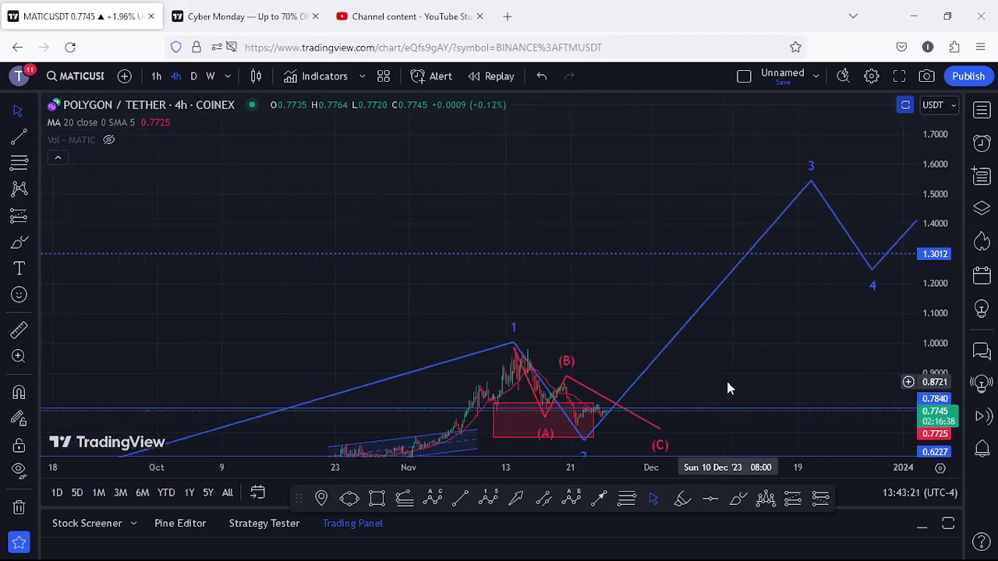
{"action": "left_click_drag", "start_coordinate": [729, 388], "coordinate": [809, 283]}
{"action": "scroll", "coordinate": [779, 358], "scroll_direction": "down", "scroll_amount": 2}
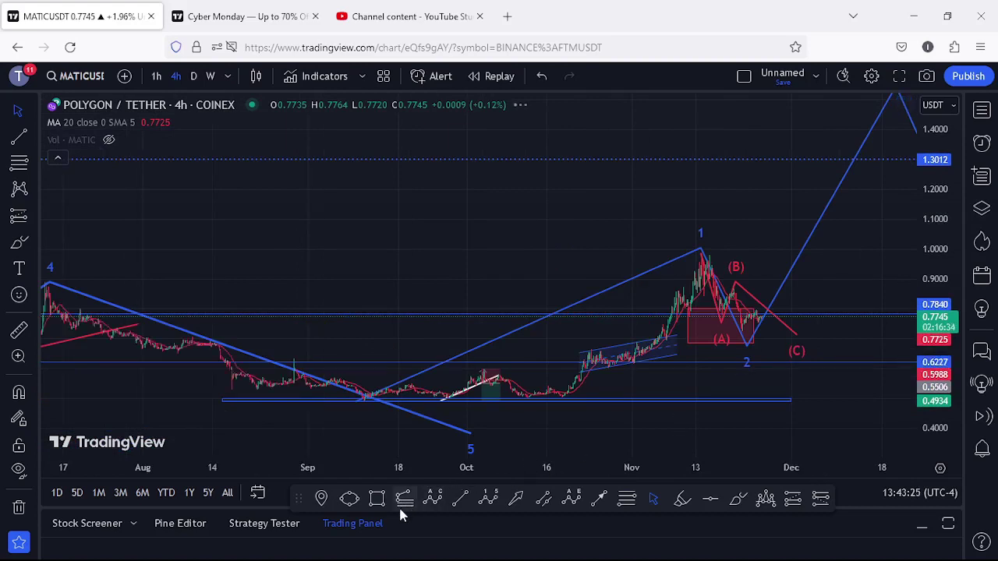
Draw a Trend-Based Fib Extension from the wave 5 low to the wave 1 high and wave 2 low
{"action": "left_click", "coordinate": [362, 401]}
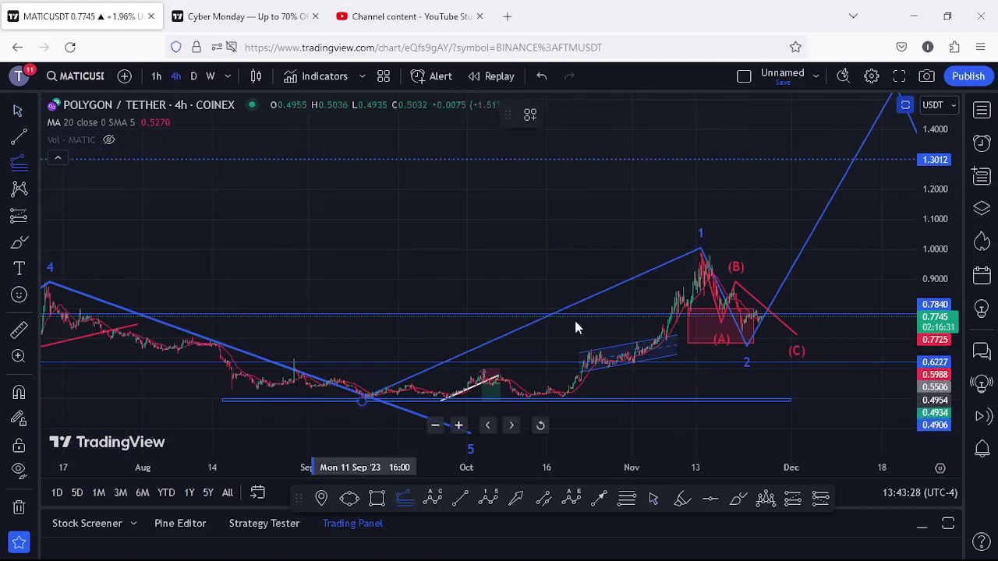
{"action": "left_click", "coordinate": [702, 252]}
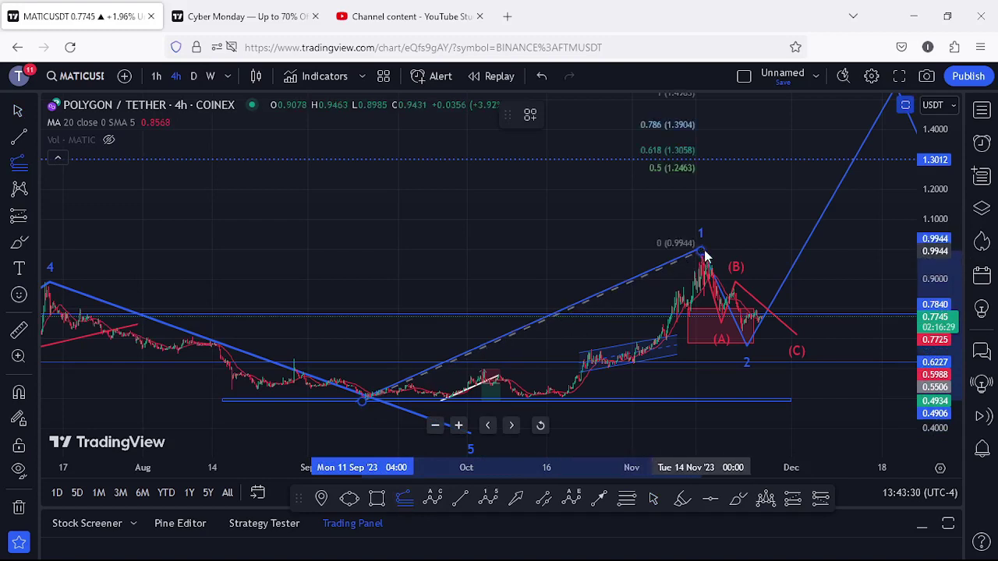
{"action": "left_click", "coordinate": [889, 337]}
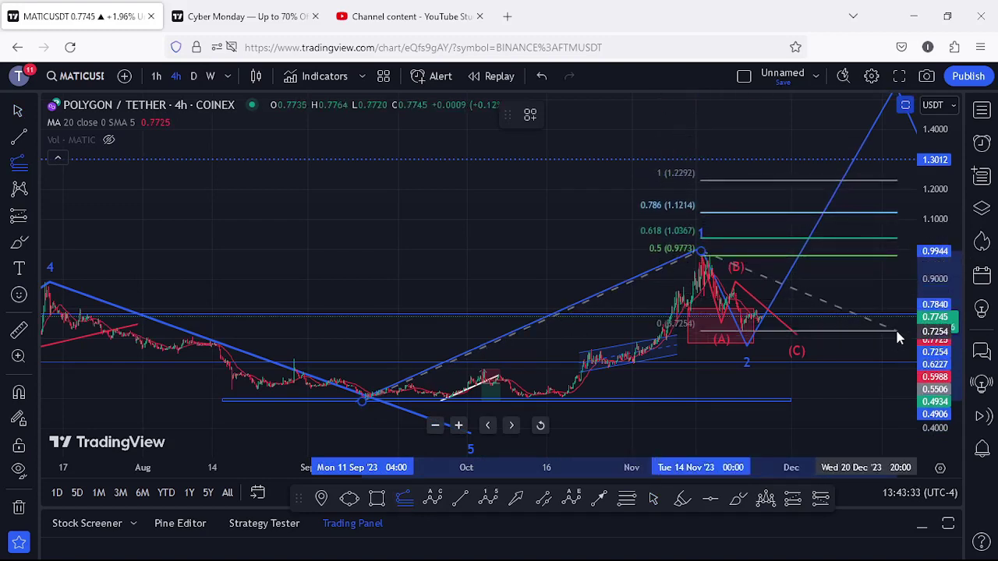
{"action": "left_click", "coordinate": [897, 333]}
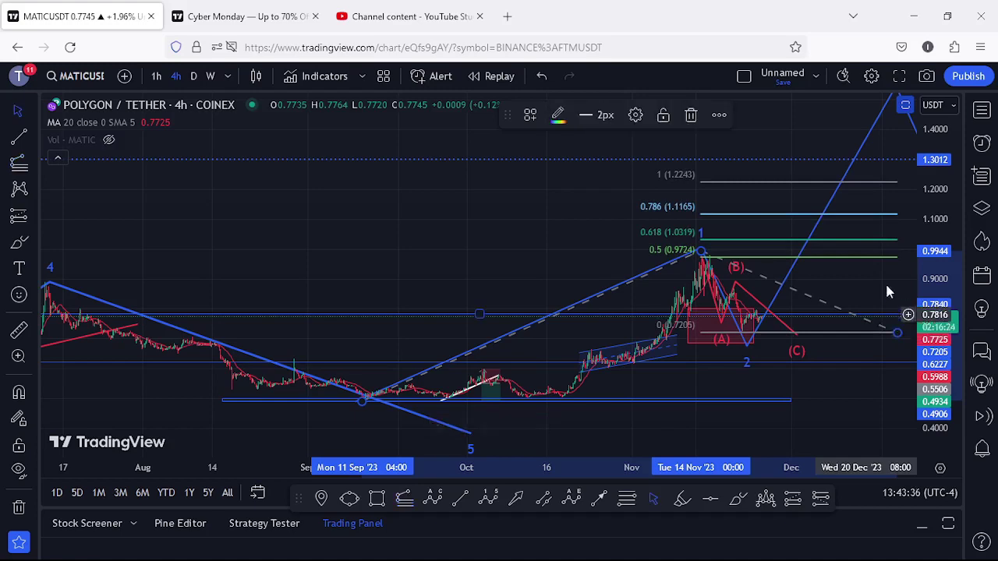
{"action": "mouse_move", "coordinate": [868, 308]}
{"action": "left_mouse_down"}
{"action": "mouse_move", "coordinate": [817, 357]}
{"action": "mouse_move", "coordinate": [762, 364]}
{"action": "left_mouse_up"}
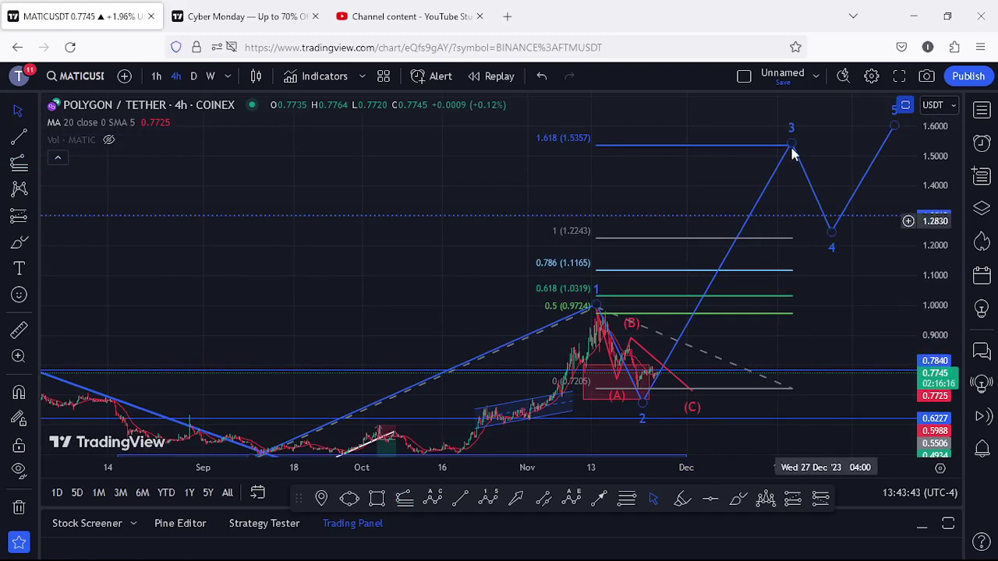
Move projected wave 3's peak onto the 1.618 level (about 1.5357) and delete the extension
{"action": "left_click_drag", "start_coordinate": [793, 148], "coordinate": [779, 152]}
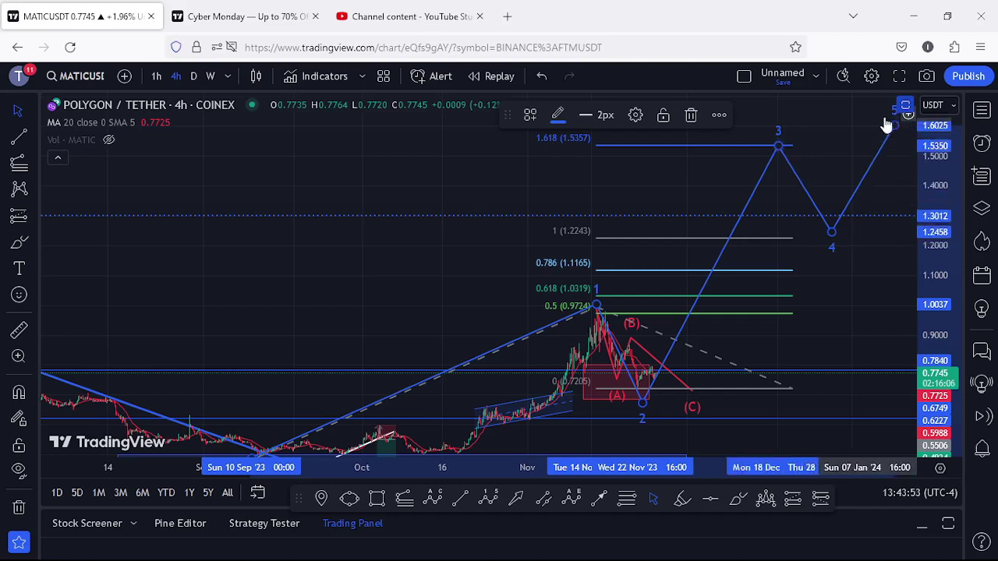
{"action": "left_click", "coordinate": [792, 389]}
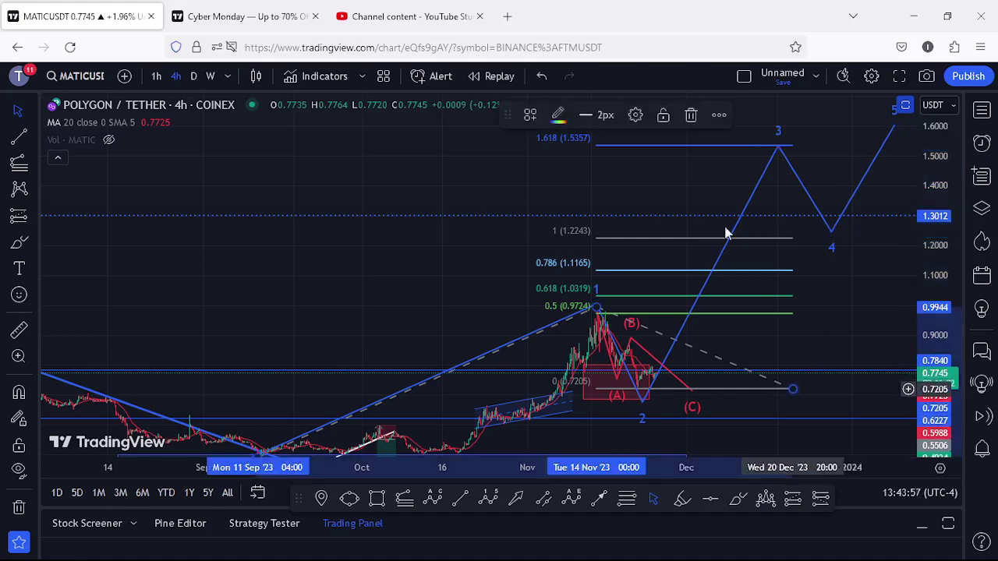
{"action": "key", "text": "Delete"}
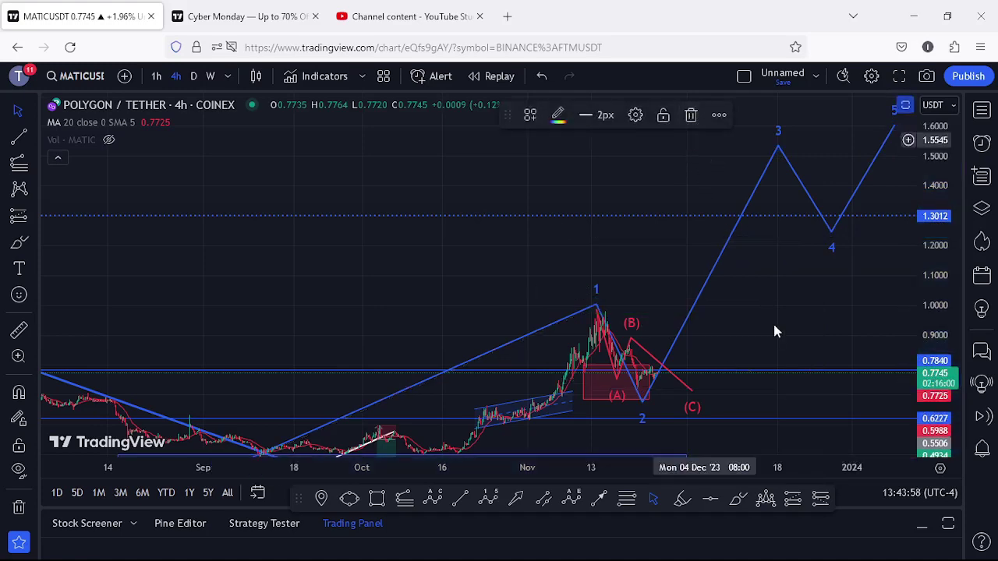
Zoom in on the recent 4h candles and brush a projection that dips then climbs higher
{"action": "left_click_drag", "start_coordinate": [780, 307], "coordinate": [803, 234]}
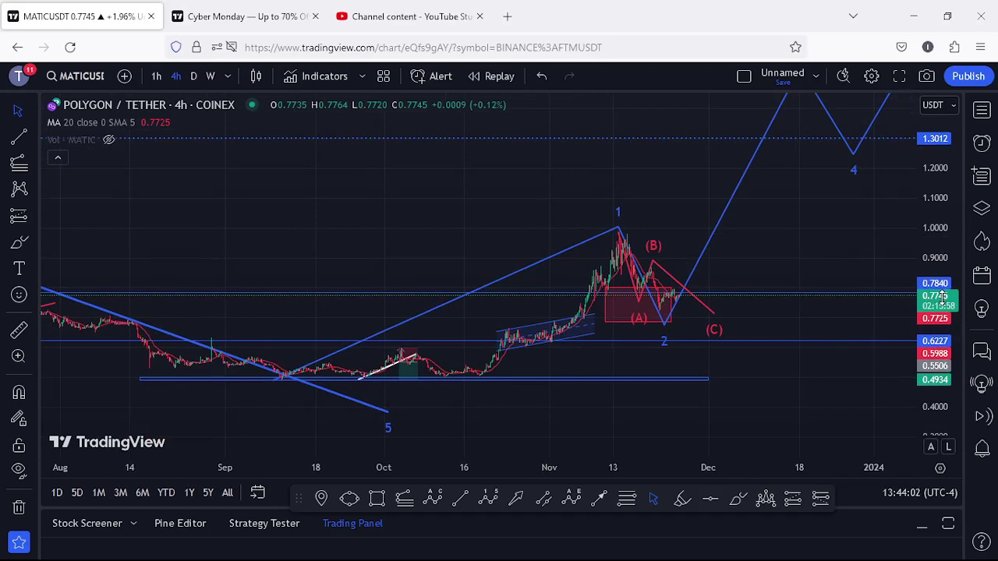
{"action": "left_click_drag", "start_coordinate": [942, 290], "coordinate": [942, 308]}
{"action": "scroll", "coordinate": [682, 351], "scroll_direction": "up", "scroll_amount": 5}
{"action": "scroll", "coordinate": [683, 356], "scroll_direction": "up", "scroll_amount": 1}
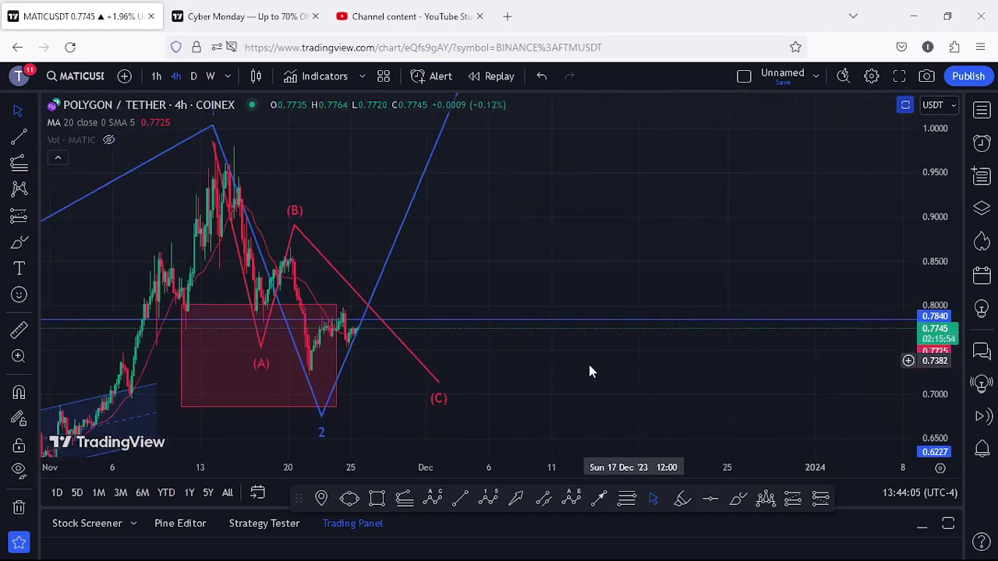
{"action": "left_click_drag", "start_coordinate": [691, 346], "coordinate": [926, 296]}
{"action": "scroll", "coordinate": [748, 330], "scroll_direction": "up", "scroll_amount": 2}
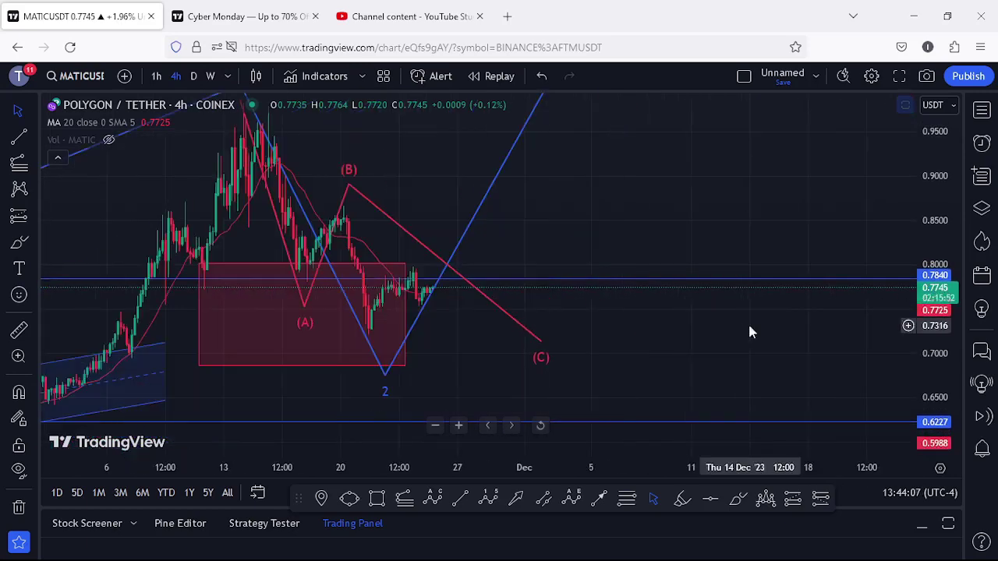
{"action": "left_click_drag", "start_coordinate": [613, 345], "coordinate": [800, 338]}
{"action": "scroll", "coordinate": [803, 338], "scroll_direction": "up", "scroll_amount": 3}
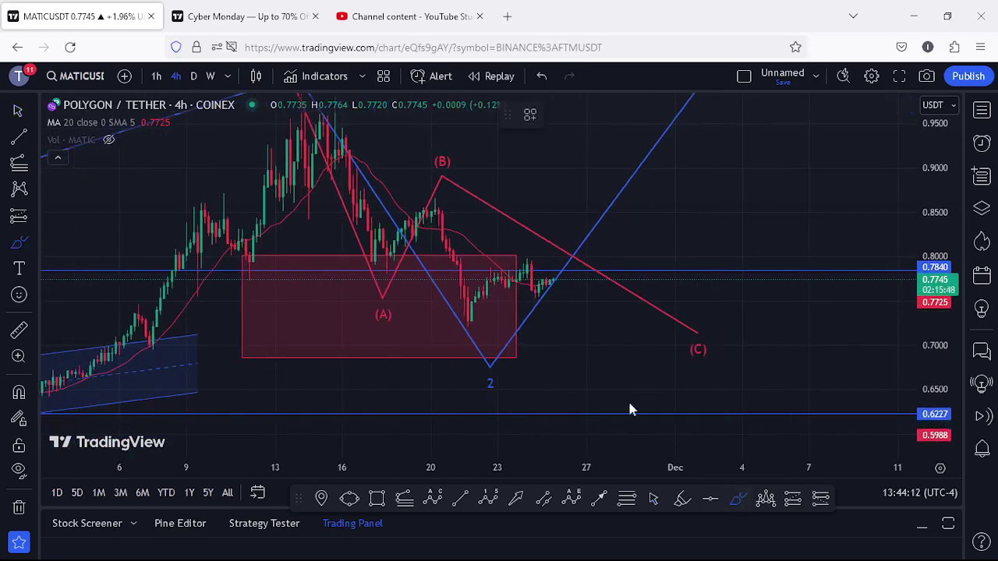
{"action": "mouse_move", "coordinate": [544, 280]}
{"action": "left_mouse_down"}
{"action": "mouse_move", "coordinate": [554, 296]}
{"action": "mouse_move", "coordinate": [568, 289]}
{"action": "mouse_move", "coordinate": [576, 347]}
{"action": "left_mouse_up"}
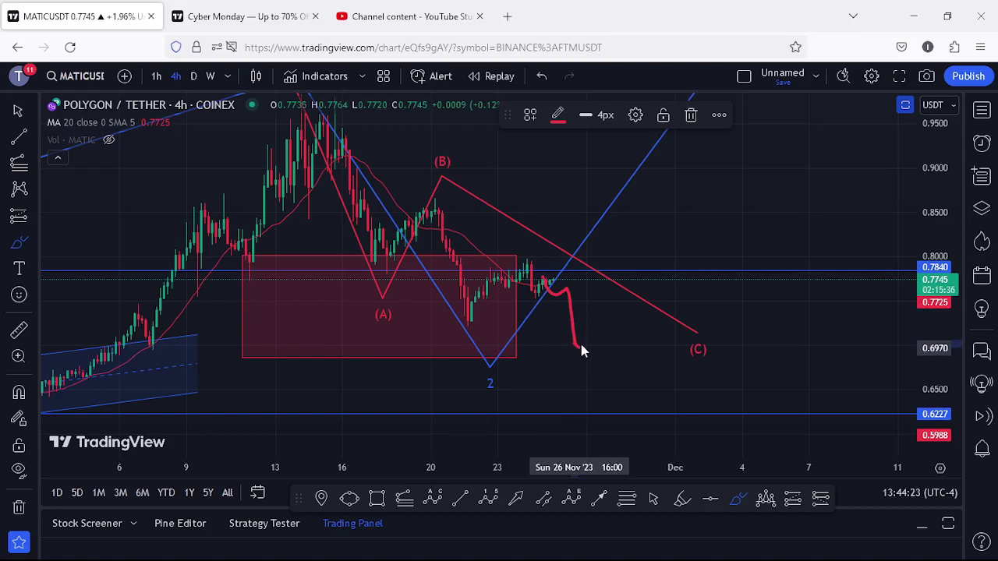
{"action": "left_click_drag", "start_coordinate": [581, 350], "coordinate": [602, 269]}
{"action": "mouse_move", "coordinate": [609, 244]}
{"action": "left_mouse_down"}
{"action": "mouse_move", "coordinate": [632, 194]}
{"action": "mouse_move", "coordinate": [664, 228]}
{"action": "mouse_move", "coordinate": [698, 175]}
{"action": "mouse_move", "coordinate": [731, 195]}
{"action": "mouse_move", "coordinate": [793, 124]}
{"action": "left_mouse_up"}
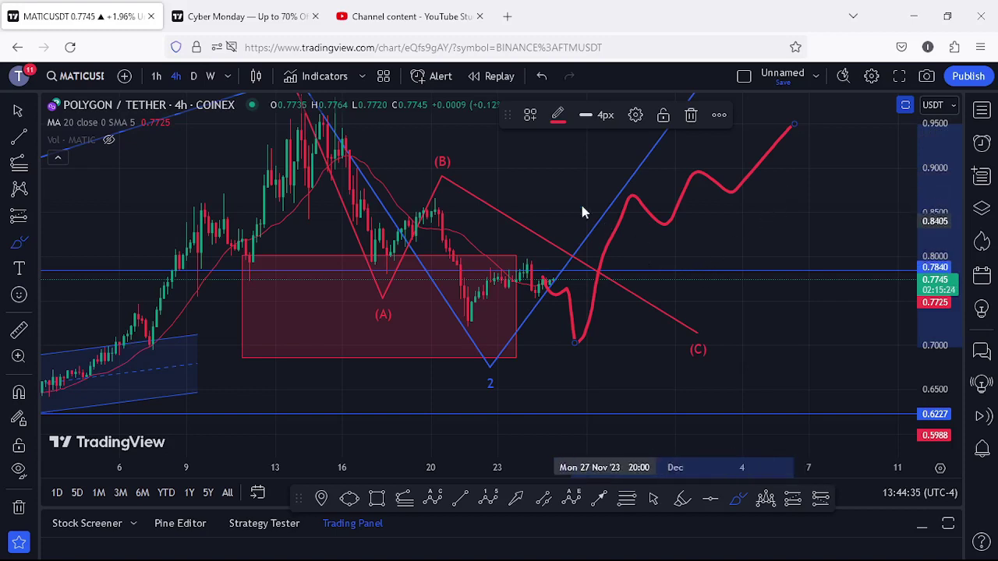
Undo the brush projections and switch the chart to the daily timeframe
{"action": "left_click", "coordinate": [689, 117]}
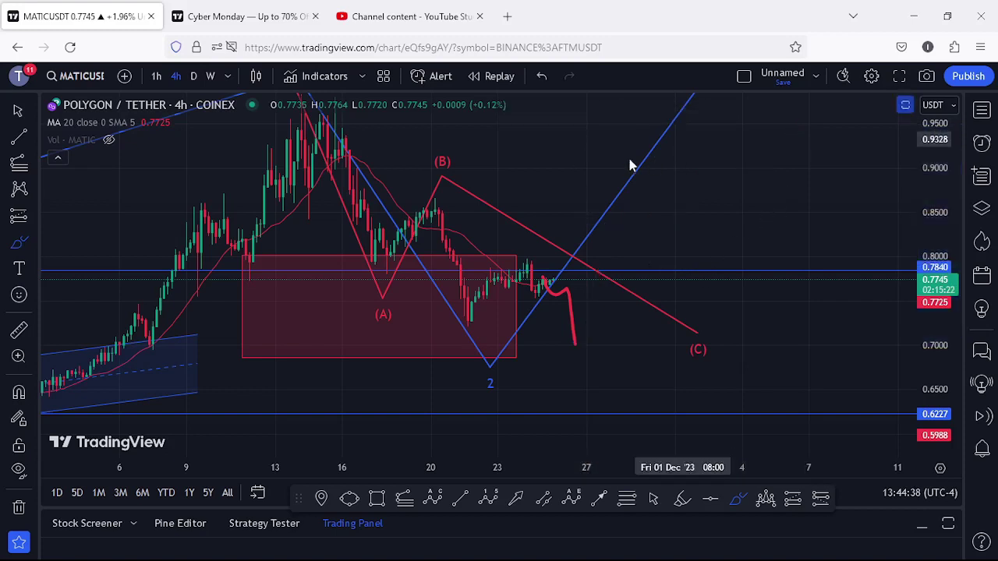
{"action": "left_click", "coordinate": [543, 75]}
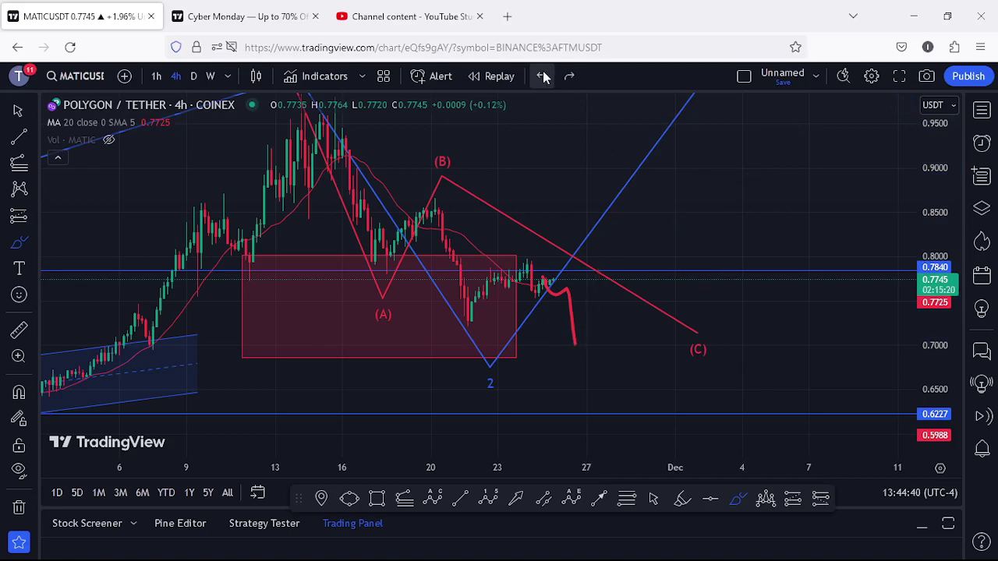
{"action": "left_click", "coordinate": [543, 76]}
{"action": "left_click", "coordinate": [194, 75]}
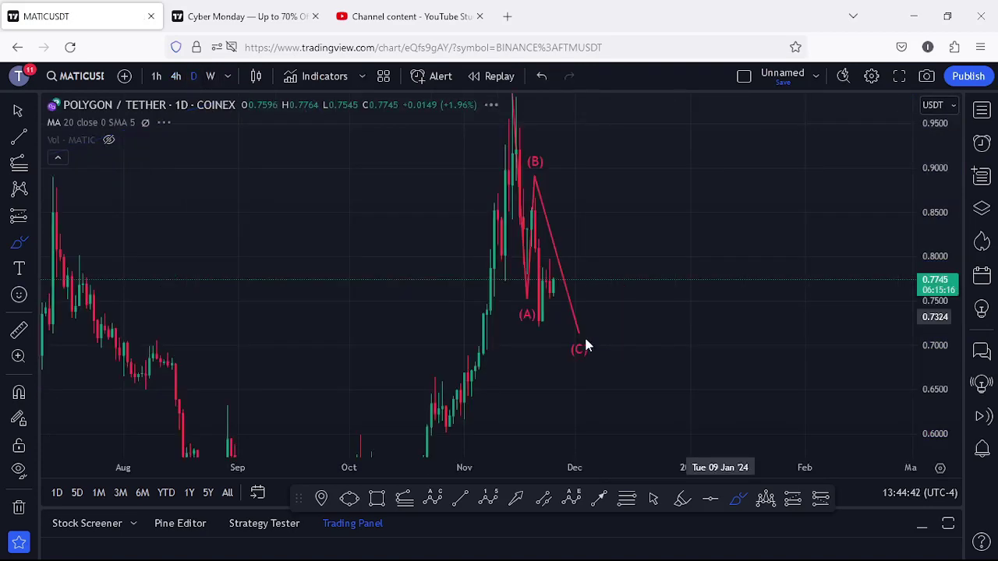
Zoom out the daily chart to show history from 2020 with waves 1–4 and the range box
{"action": "scroll", "coordinate": [662, 345], "scroll_direction": "down", "scroll_amount": 5}
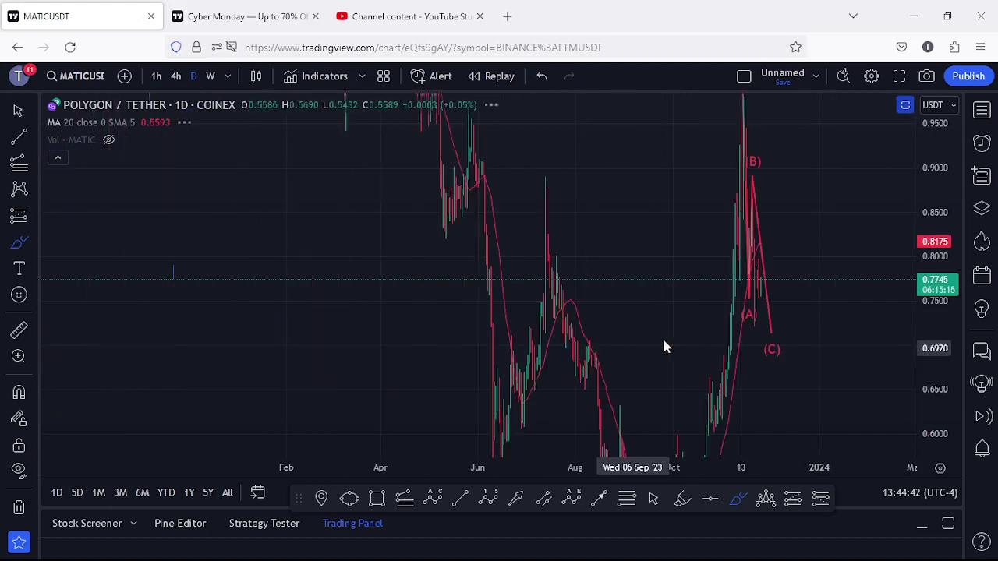
{"action": "left_click_drag", "start_coordinate": [940, 203], "coordinate": [945, 228]}
{"action": "scroll", "coordinate": [944, 218], "scroll_direction": "down", "scroll_amount": 5}
{"action": "scroll", "coordinate": [551, 404], "scroll_direction": "down", "scroll_amount": 2}
{"action": "scroll", "coordinate": [552, 404], "scroll_direction": "down", "scroll_amount": 2}
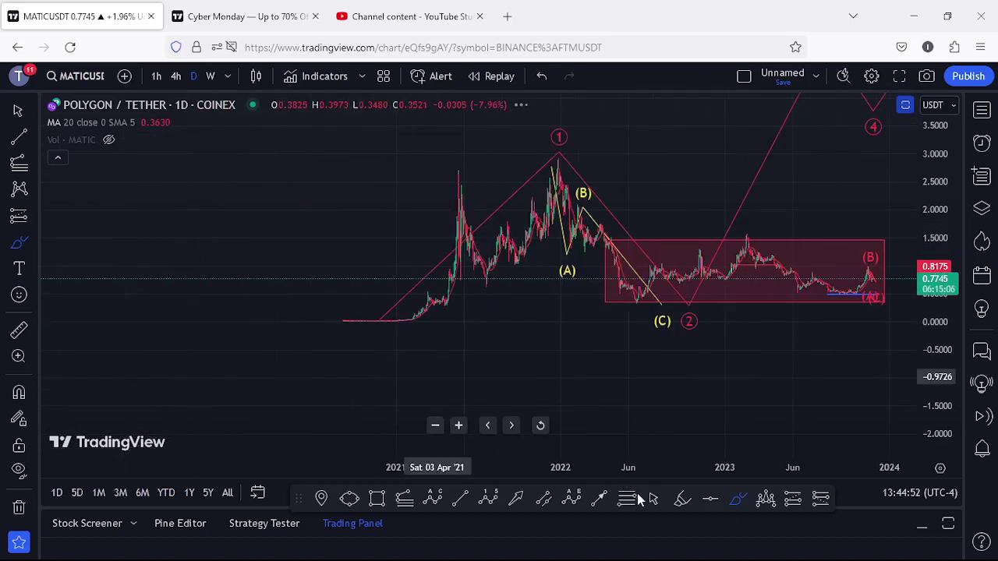
{"action": "left_click", "coordinate": [651, 503]}
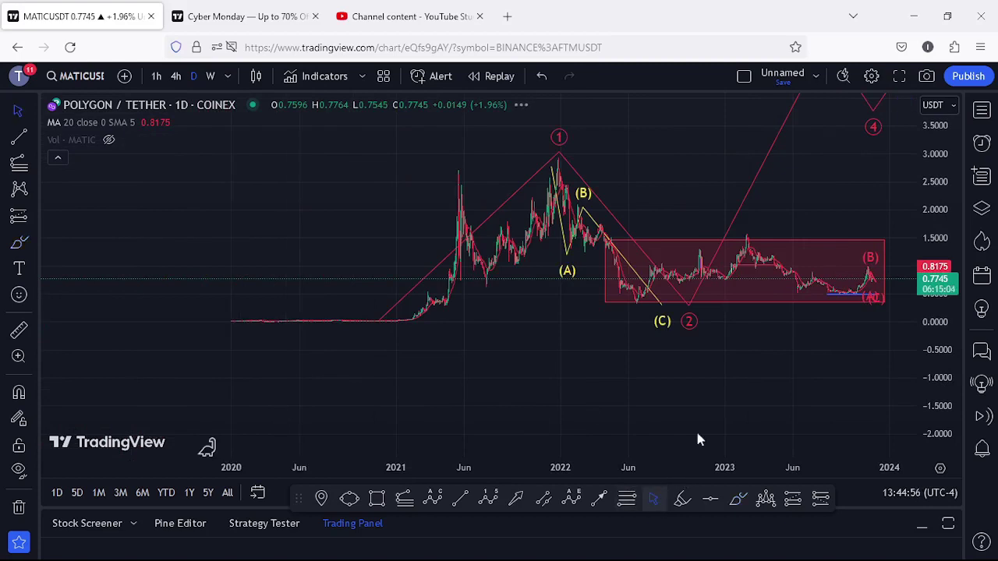
{"action": "left_click_drag", "start_coordinate": [668, 421], "coordinate": [627, 455]}
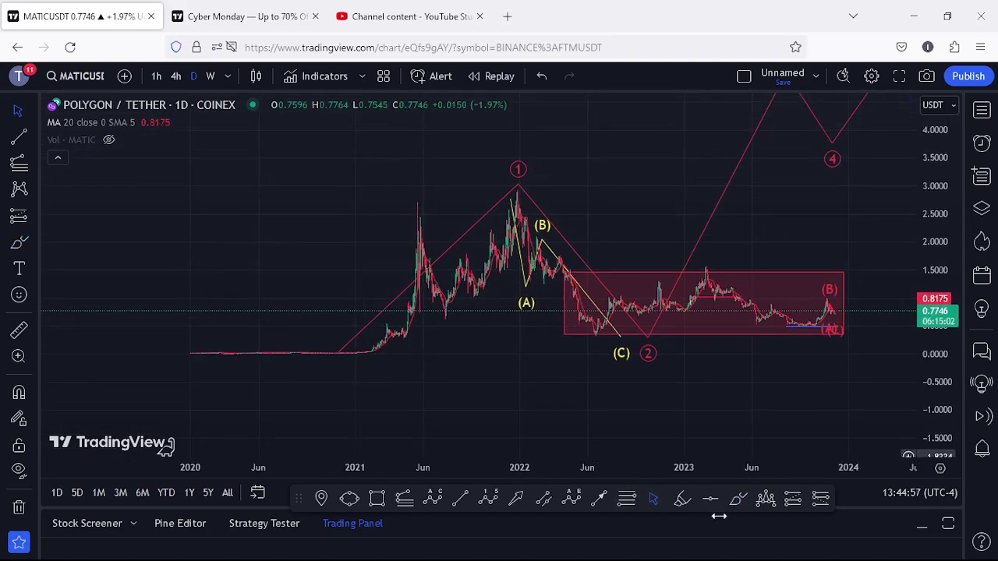
{"action": "left_click", "coordinate": [737, 499]}
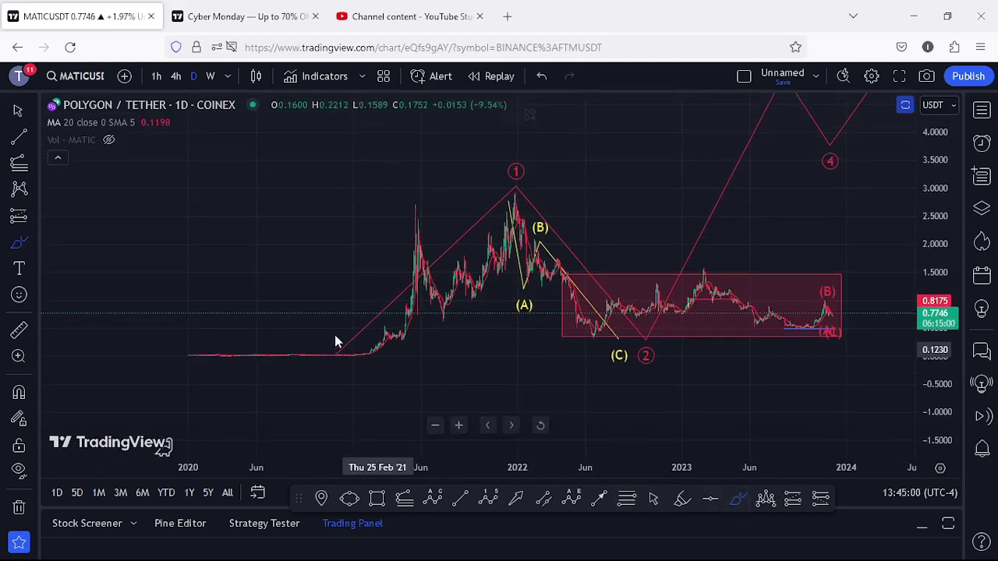
{"action": "mouse_move", "coordinate": [358, 362]}
{"action": "left_mouse_down"}
{"action": "mouse_move", "coordinate": [357, 331]}
{"action": "mouse_move", "coordinate": [521, 214]}
{"action": "left_mouse_up"}
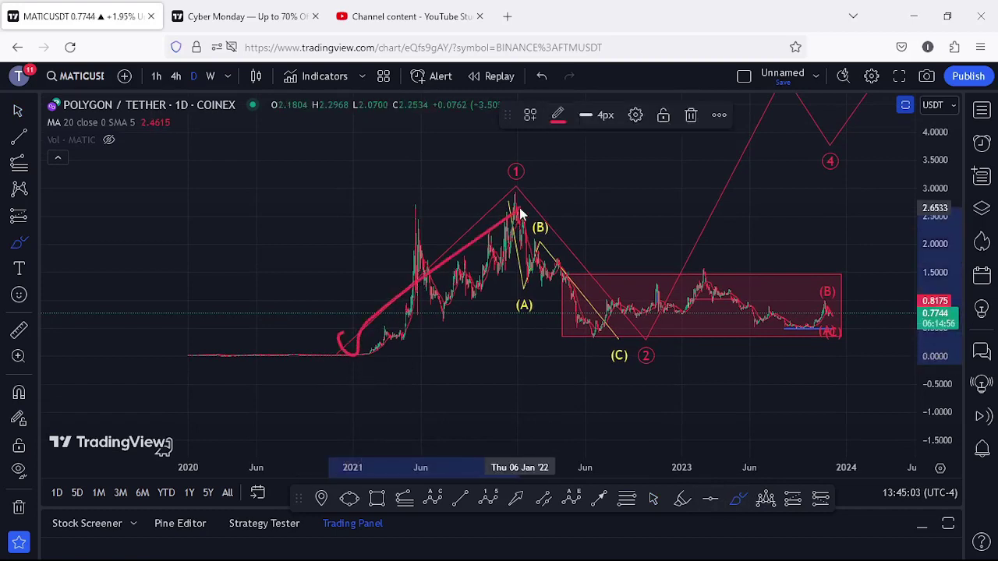
{"action": "mouse_move", "coordinate": [521, 215]}
{"action": "left_mouse_down"}
{"action": "mouse_move", "coordinate": [531, 184]}
{"action": "mouse_move", "coordinate": [523, 142]}
{"action": "mouse_move", "coordinate": [488, 145]}
{"action": "mouse_move", "coordinate": [485, 177]}
{"action": "mouse_move", "coordinate": [520, 198]}
{"action": "left_mouse_up"}
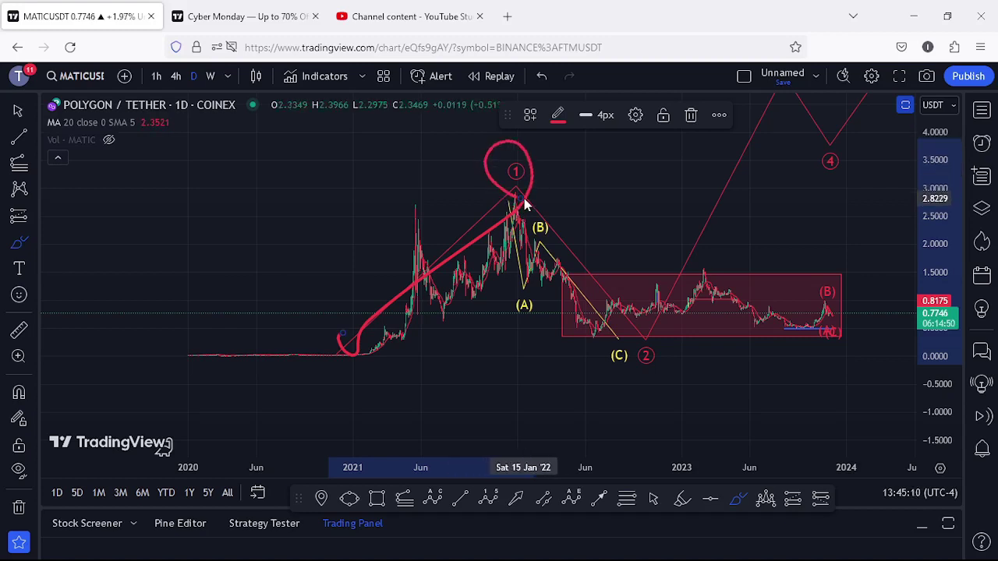
{"action": "left_click", "coordinate": [691, 115]}
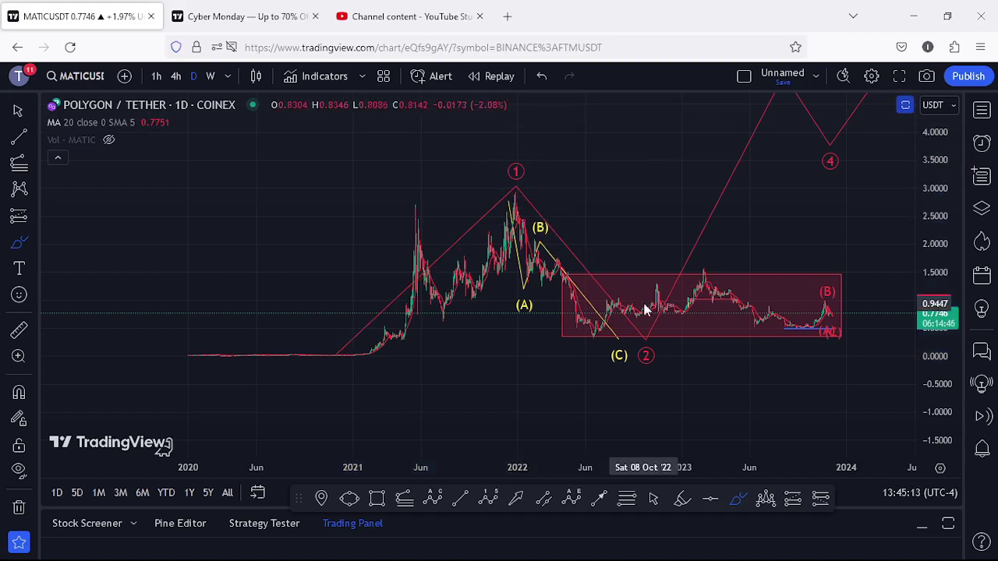
{"action": "mouse_move", "coordinate": [652, 315]}
{"action": "left_mouse_down"}
{"action": "mouse_move", "coordinate": [616, 338]}
{"action": "mouse_move", "coordinate": [666, 361]}
{"action": "mouse_move", "coordinate": [673, 318]}
{"action": "mouse_move", "coordinate": [658, 319]}
{"action": "left_mouse_up"}
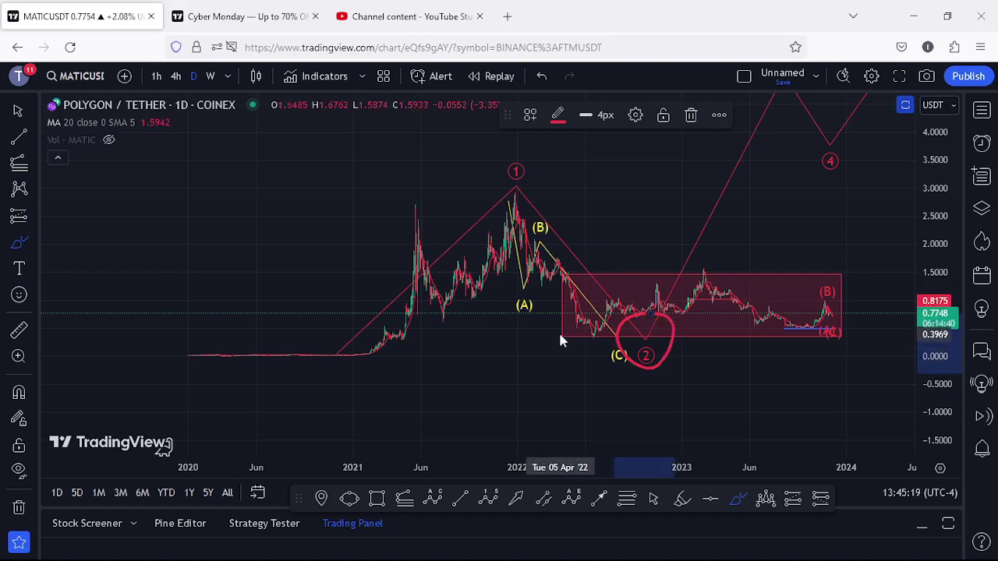
{"action": "mouse_move", "coordinate": [562, 333]}
{"action": "left_mouse_down"}
{"action": "mouse_move", "coordinate": [618, 284]}
{"action": "mouse_move", "coordinate": [669, 312]}
{"action": "mouse_move", "coordinate": [710, 308]}
{"action": "mouse_move", "coordinate": [743, 275]}
{"action": "mouse_move", "coordinate": [786, 327]}
{"action": "mouse_move", "coordinate": [813, 279]}
{"action": "left_mouse_up"}
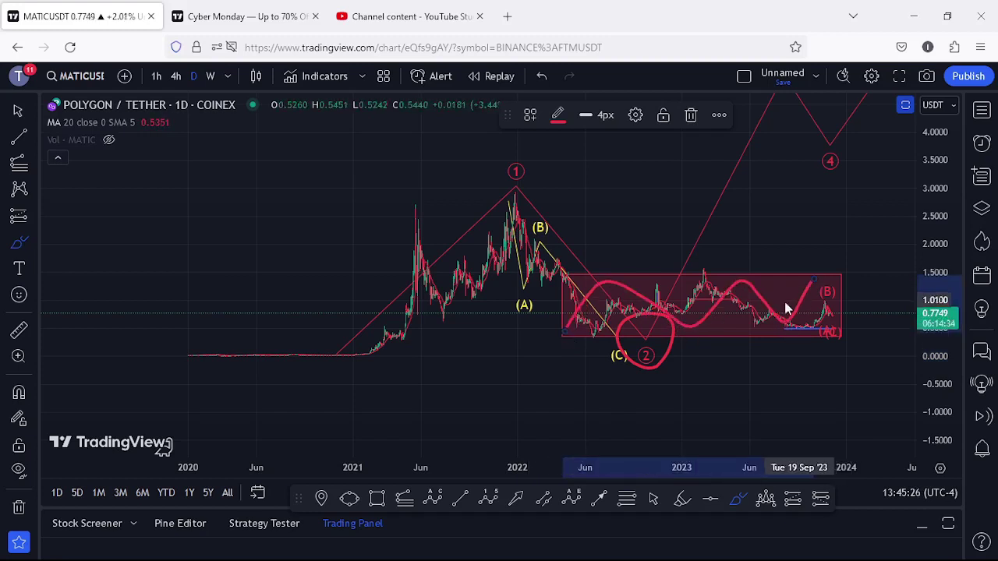
{"action": "left_click", "coordinate": [540, 75]}
{"action": "left_click", "coordinate": [540, 76]}
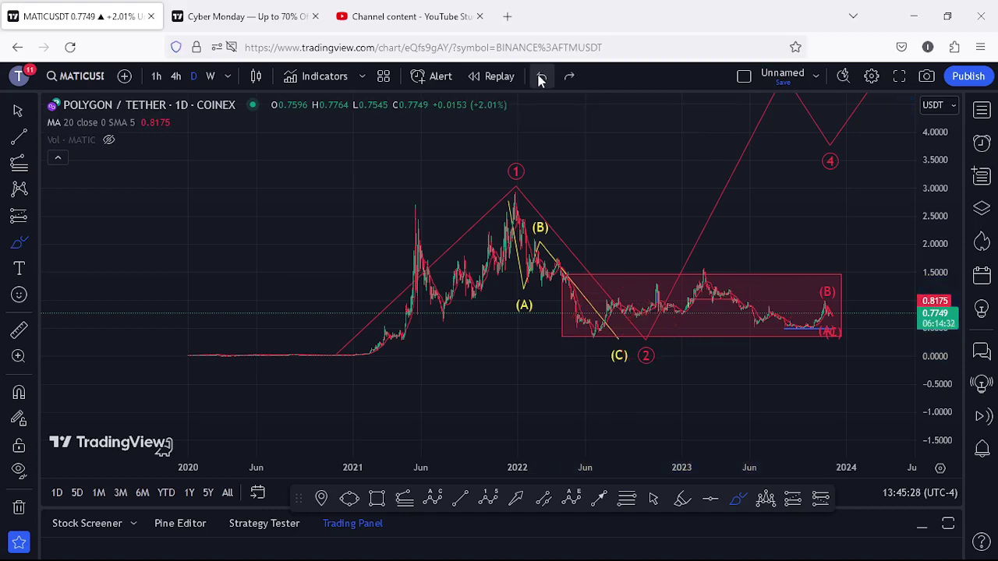
{"action": "left_click", "coordinate": [653, 497]}
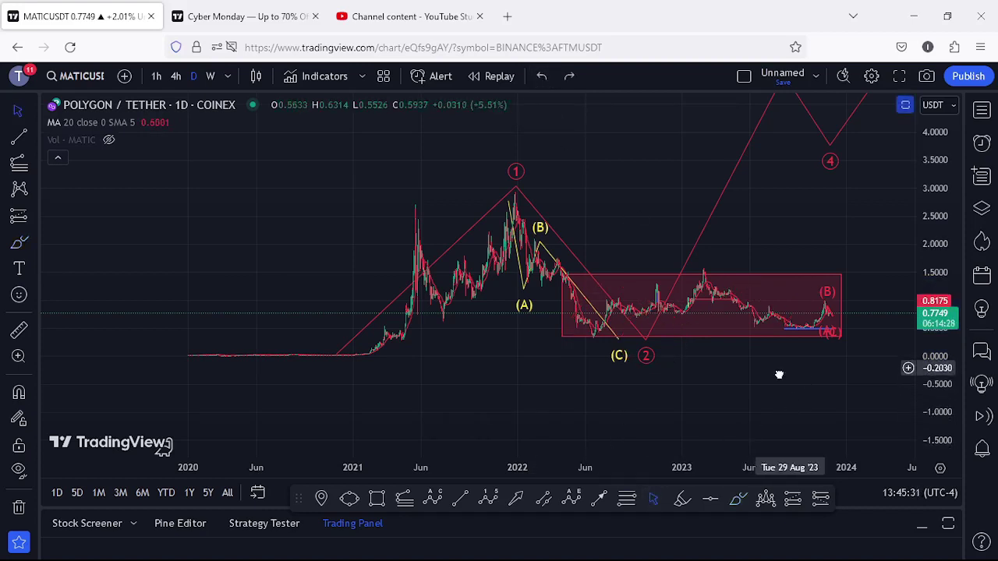
Draw a daily Trend-Based Fib Extension from the 2020 low, wave 1 peak and wave 2 low, with 1.618 at 5.0919
{"action": "left_click_drag", "start_coordinate": [777, 375], "coordinate": [712, 414]}
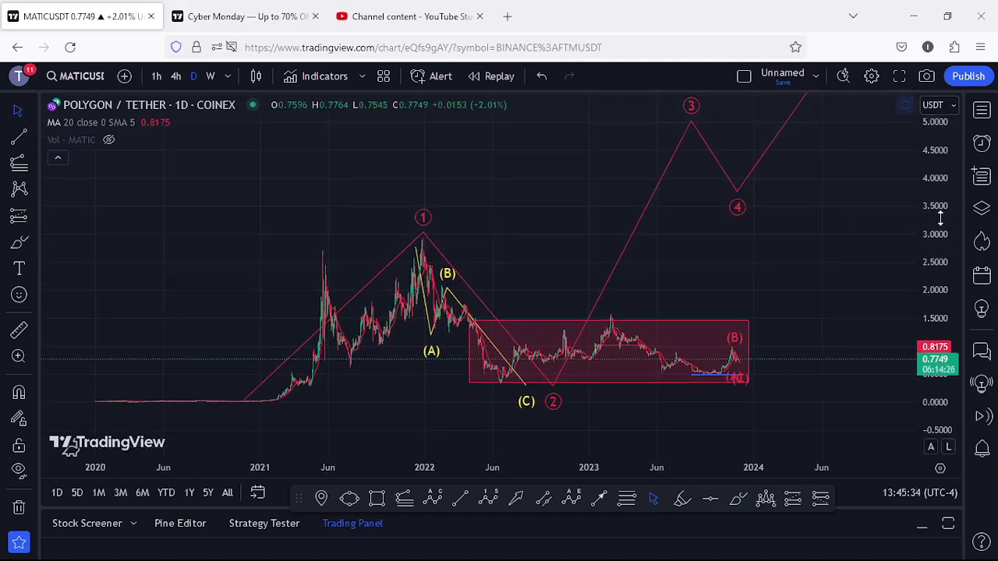
{"action": "left_click", "coordinate": [905, 104]}
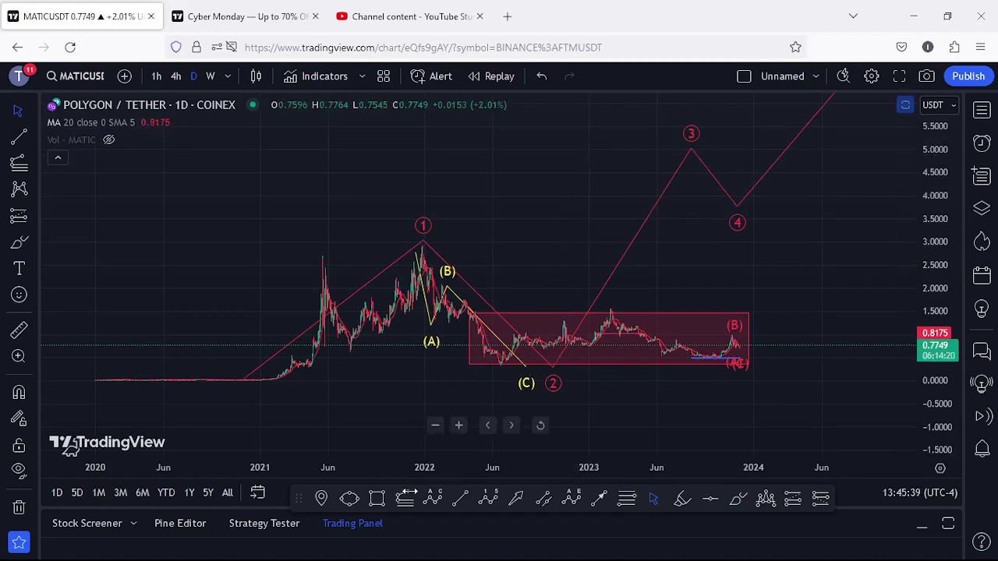
{"action": "left_click", "coordinate": [406, 503]}
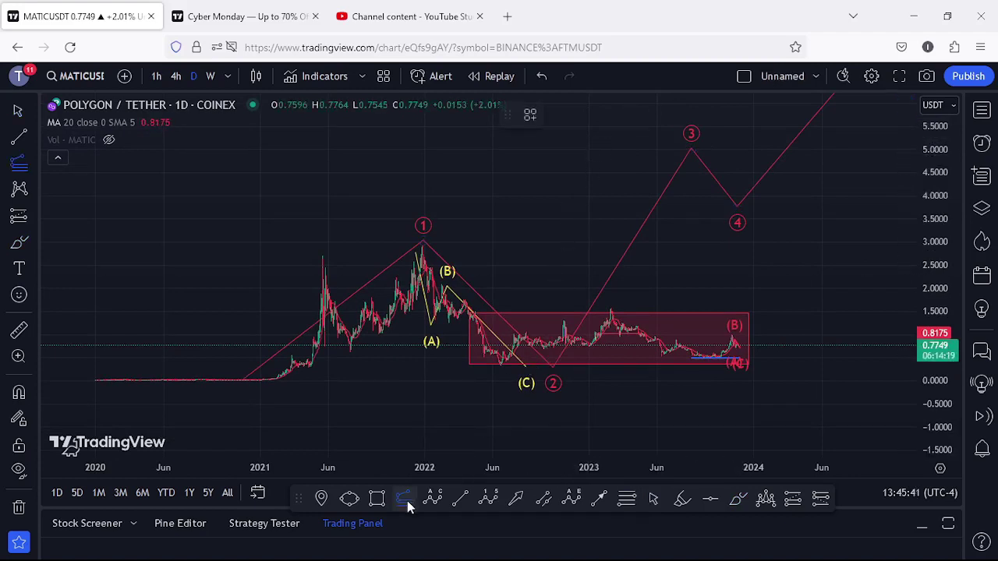
{"action": "left_click", "coordinate": [234, 382]}
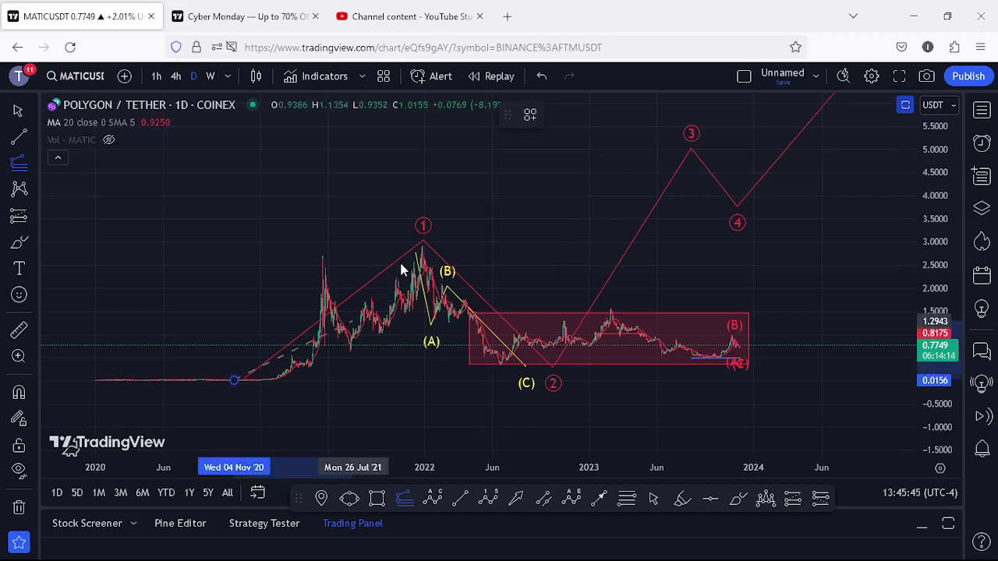
{"action": "left_click", "coordinate": [421, 245]}
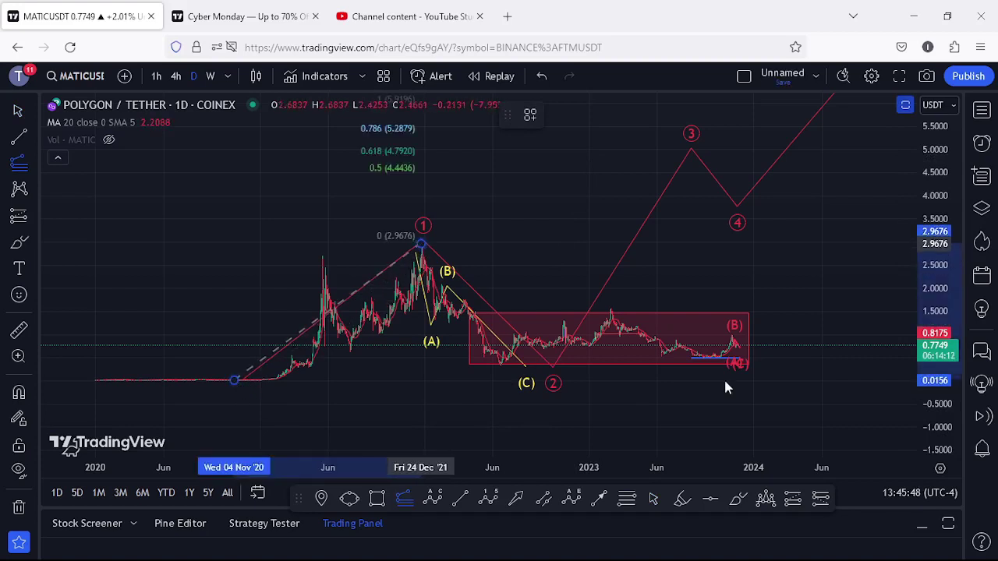
{"action": "left_click", "coordinate": [823, 367]}
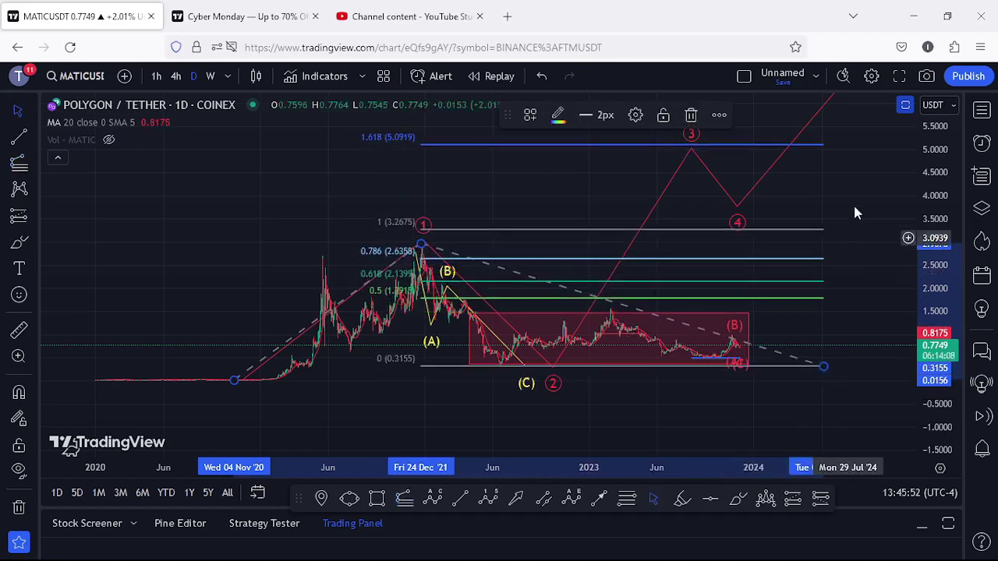
{"action": "left_click_drag", "start_coordinate": [860, 174], "coordinate": [839, 217]}
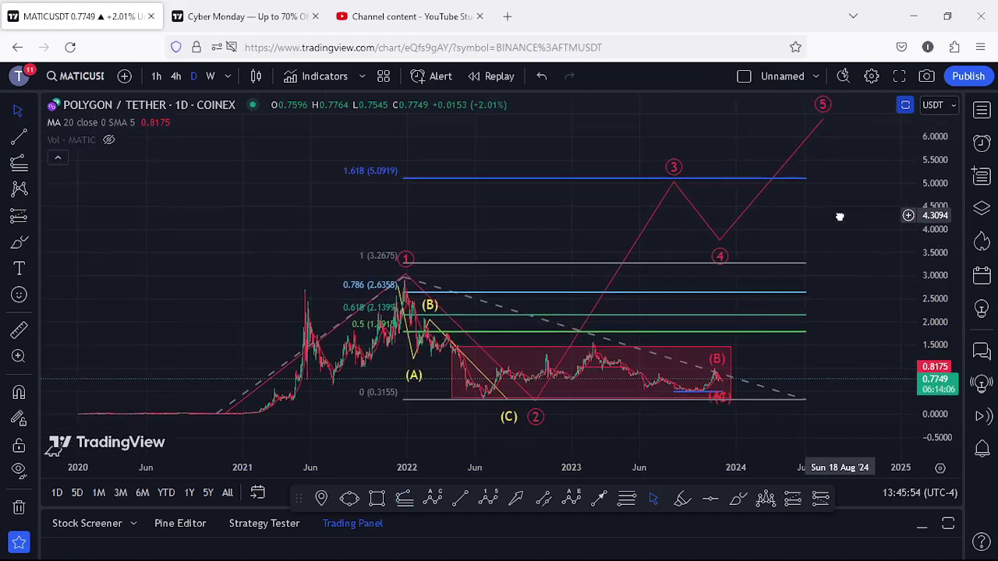